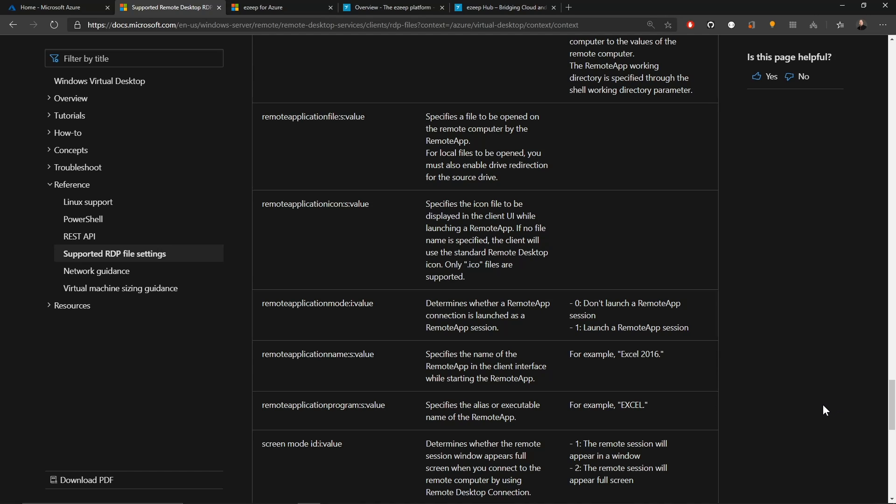
# - Search the supported RDP file settings page for print
pyautogui.hotkey('ctrl', 'f')
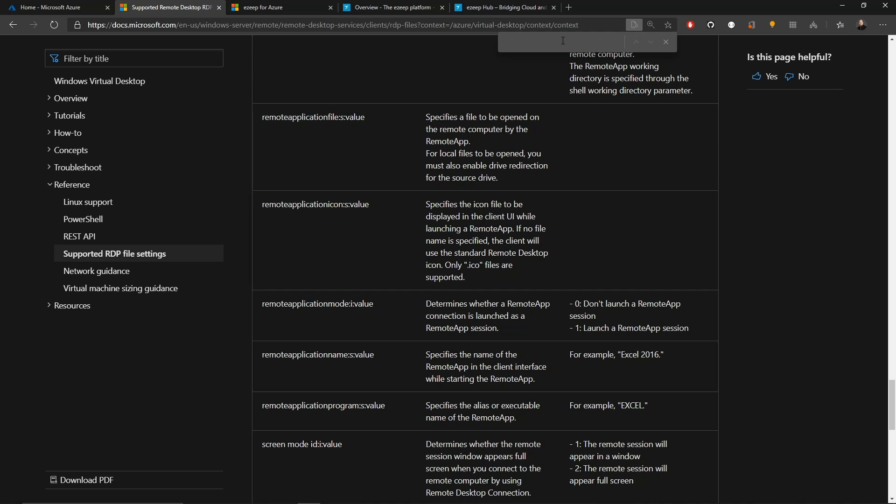
pyautogui.write('print')
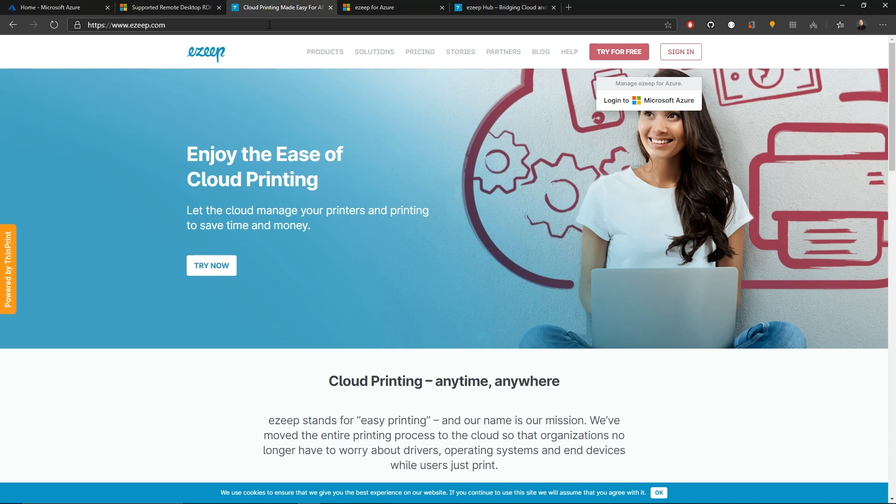
# - Browse the ezeep products and read through the ezeep for Azure product page
pyautogui.click(334, 55)
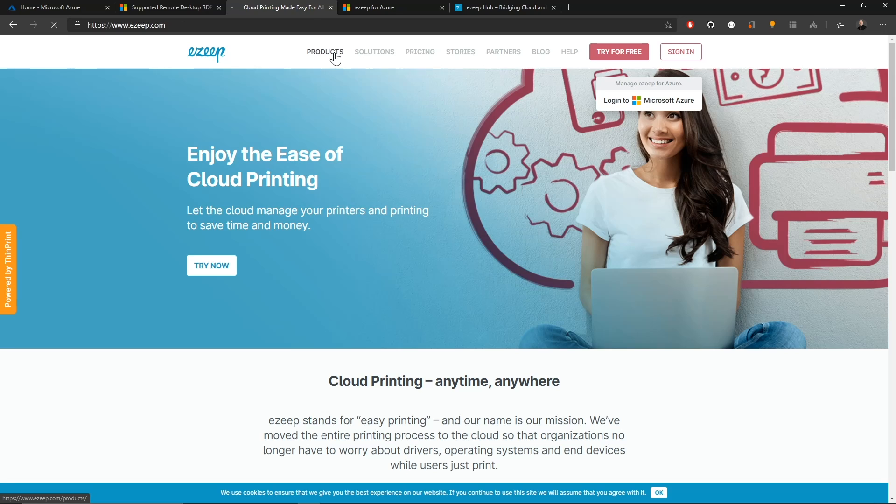
pyautogui.scroll(-5, 513, 190)
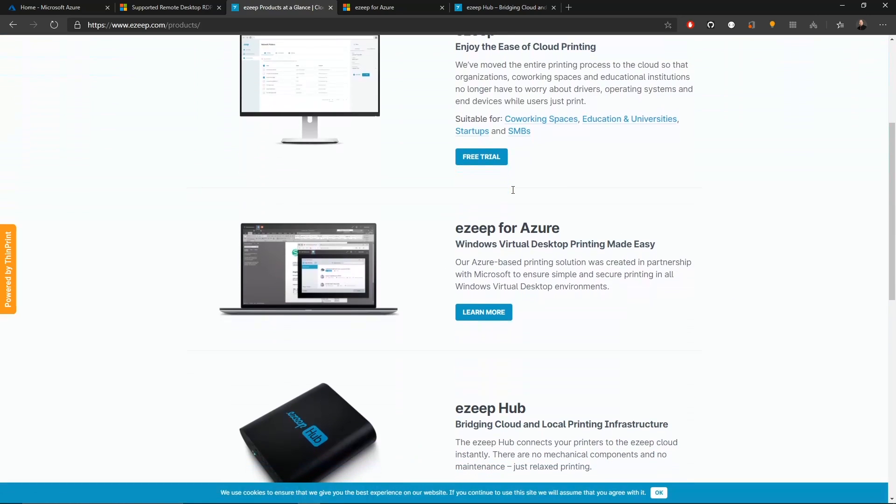
pyautogui.click(489, 307)
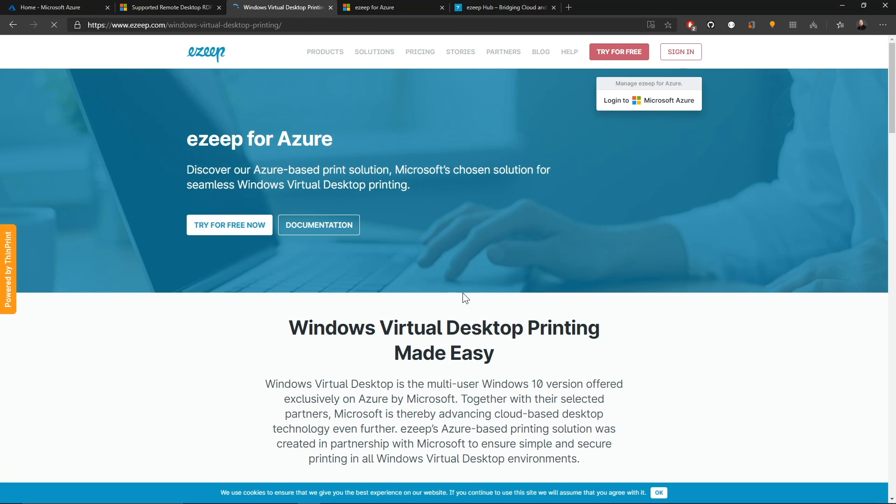
pyautogui.scroll(-5, 376, 283)
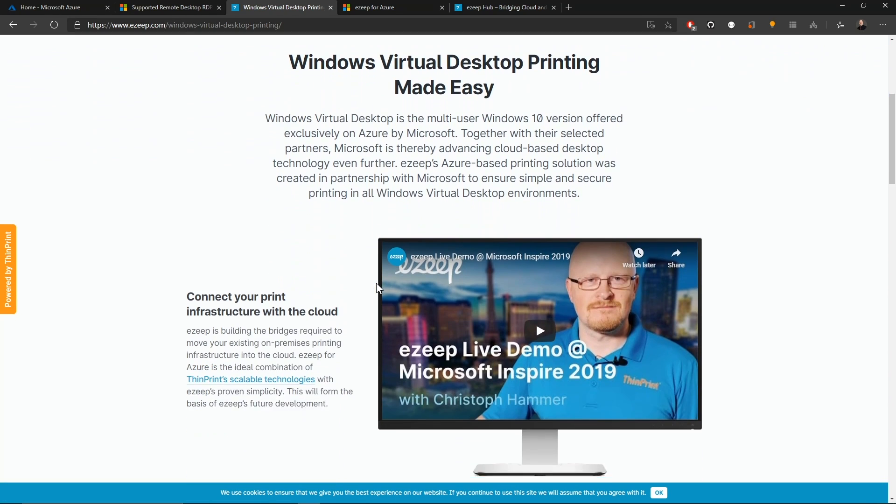
pyautogui.scroll(-6, 363, 296)
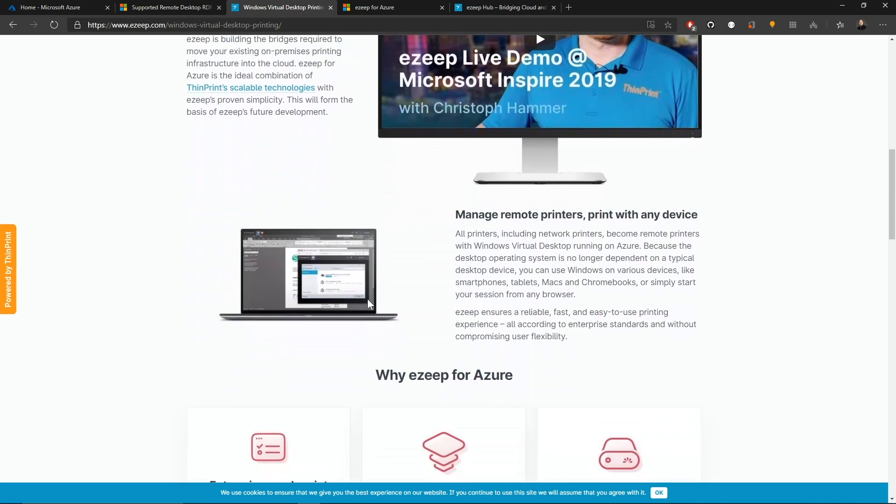
pyautogui.scroll(-18, 367, 299)
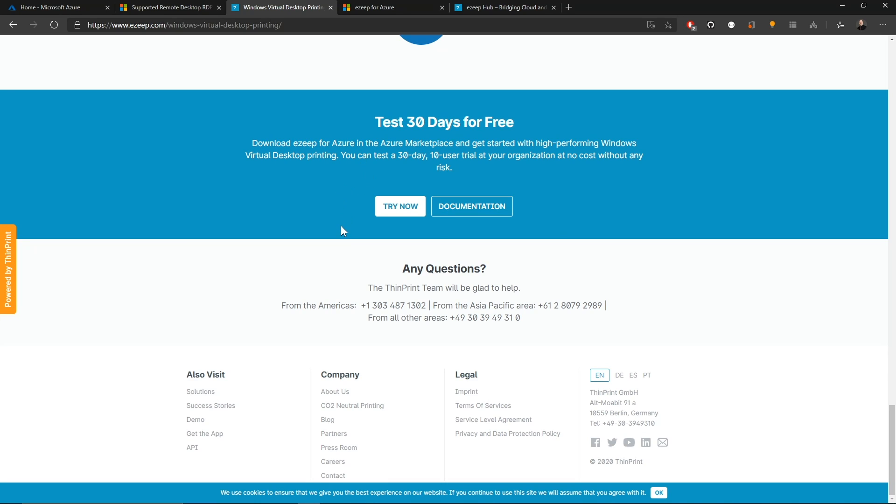
pyautogui.press('Home')
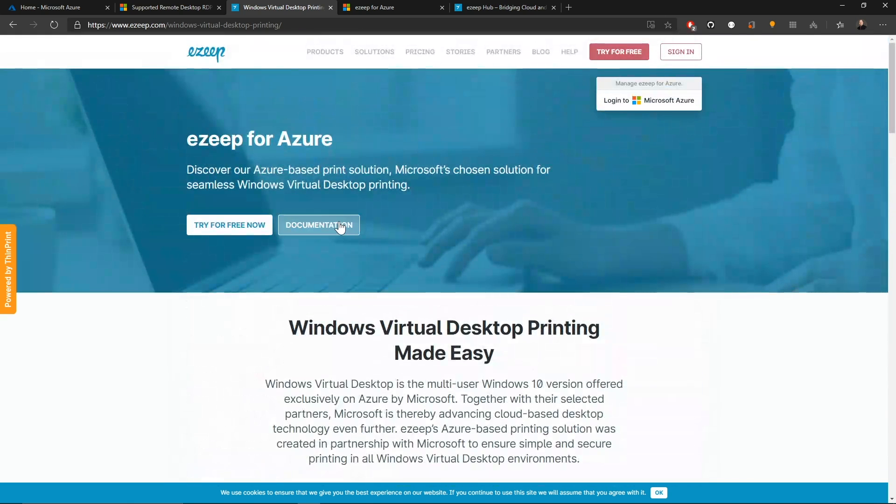
# - Open the ezeep for Azure documentation and read Tutorial 1: Signing up to ezeep for Azure
pyautogui.click(340, 226)
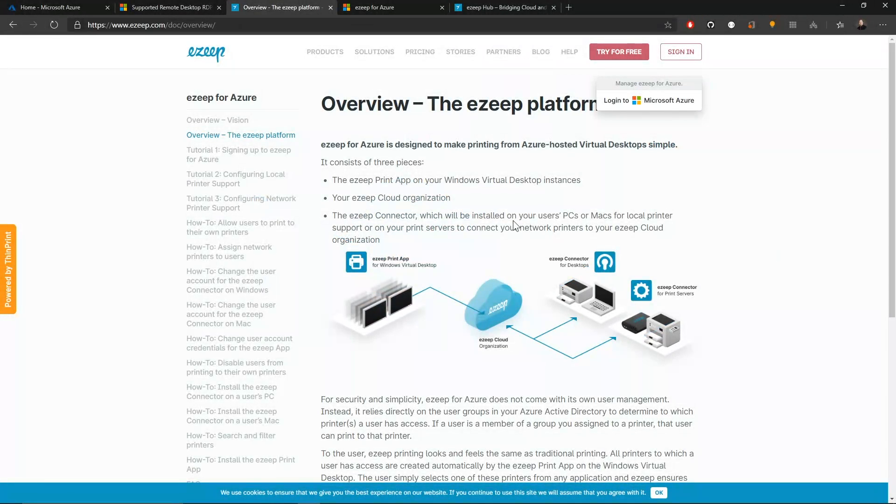
pyautogui.click(248, 157)
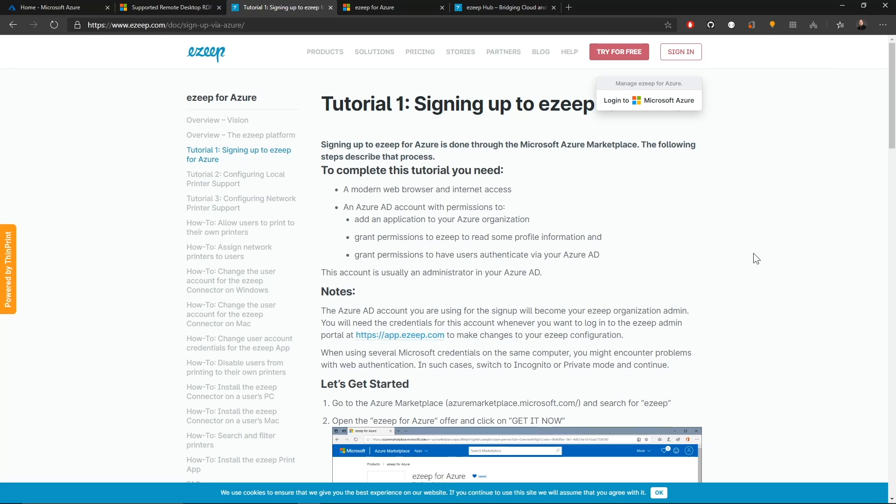
pyautogui.scroll(-7, 753, 254)
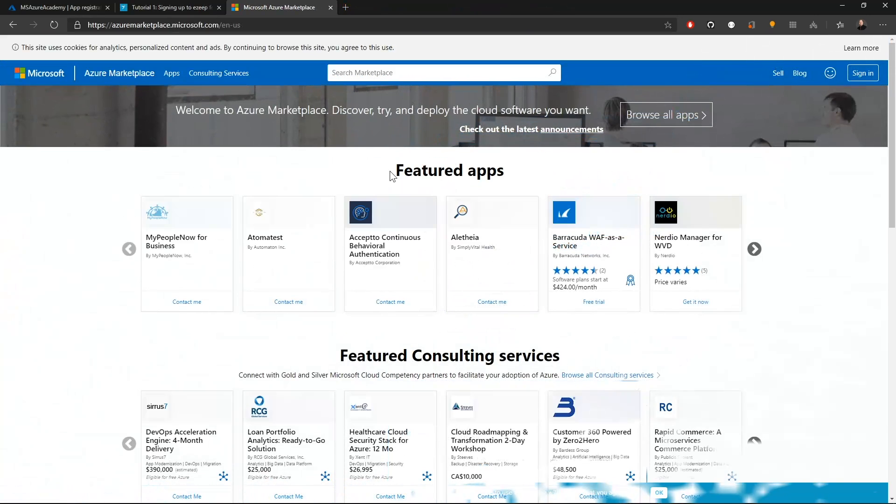
# - Sign in to Azure Marketplace with the administrator's work account e-mail address
pyautogui.click(867, 76)
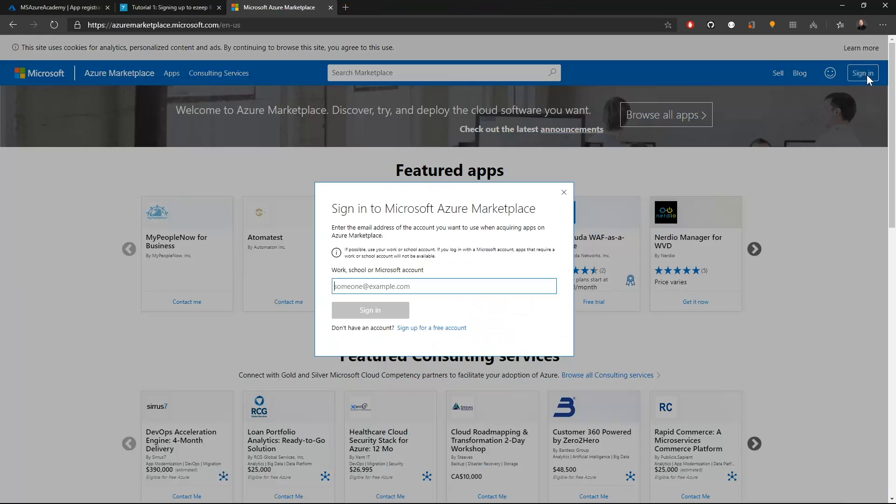
pyautogui.click(370, 311)
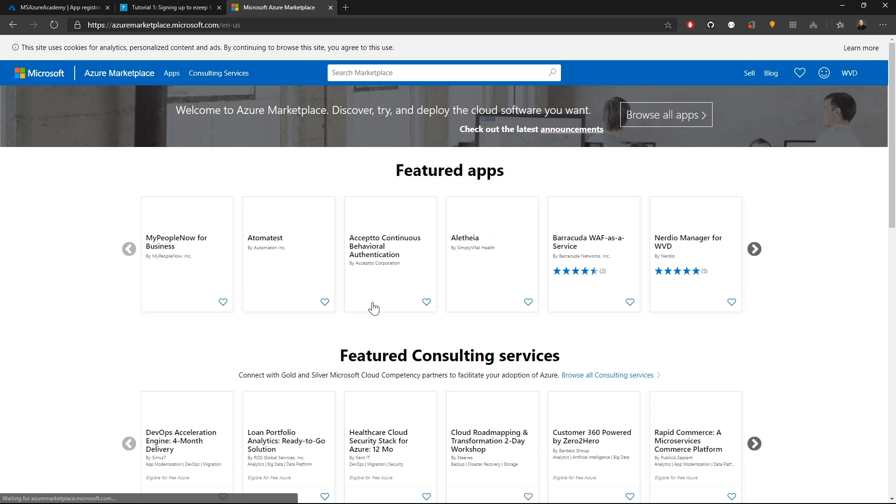
# - Search the marketplace for ezeep for Azure, open its listing and choose Get It Now
pyautogui.click(383, 73)
pyautogui.write('ezeep for Azure')
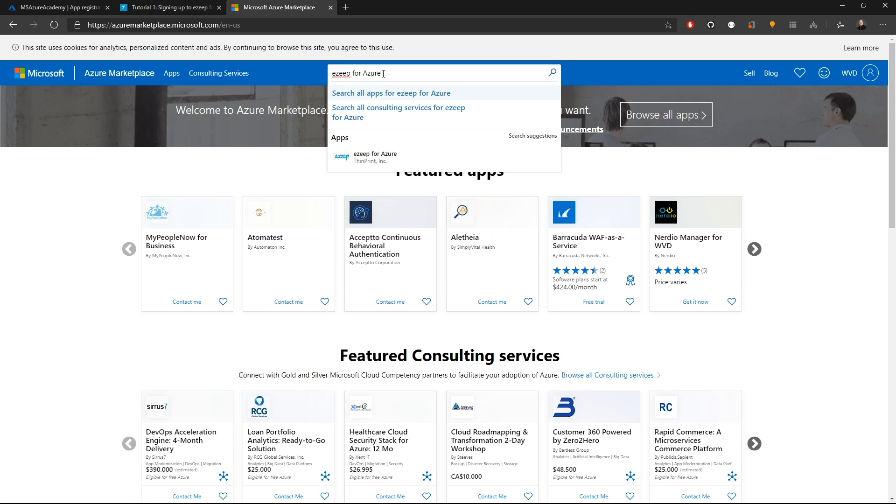
pyautogui.press('Return')
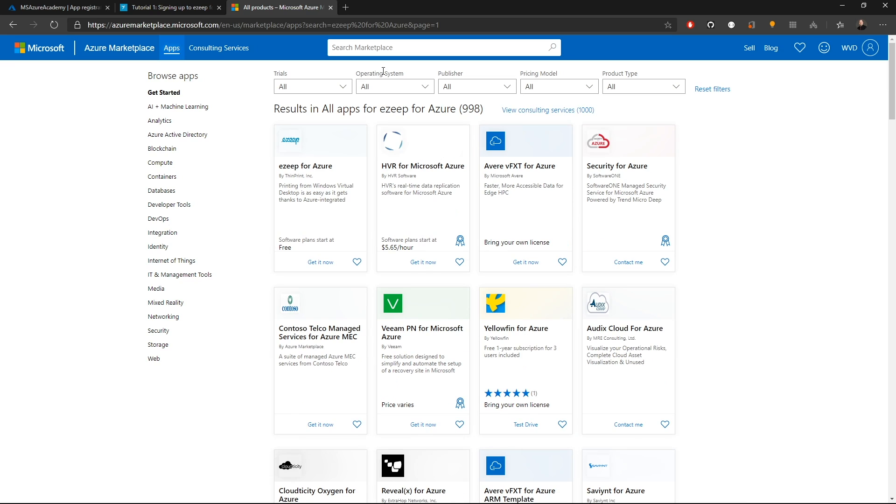
pyautogui.click(320, 136)
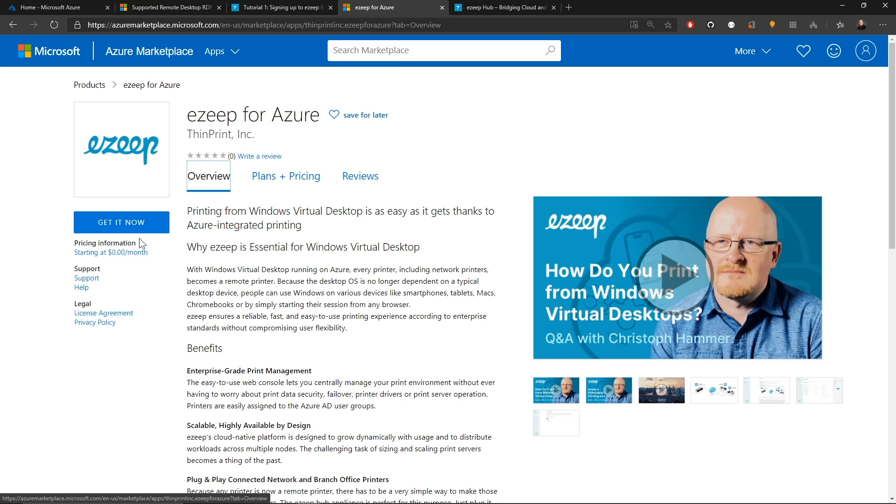
pyautogui.click(150, 229)
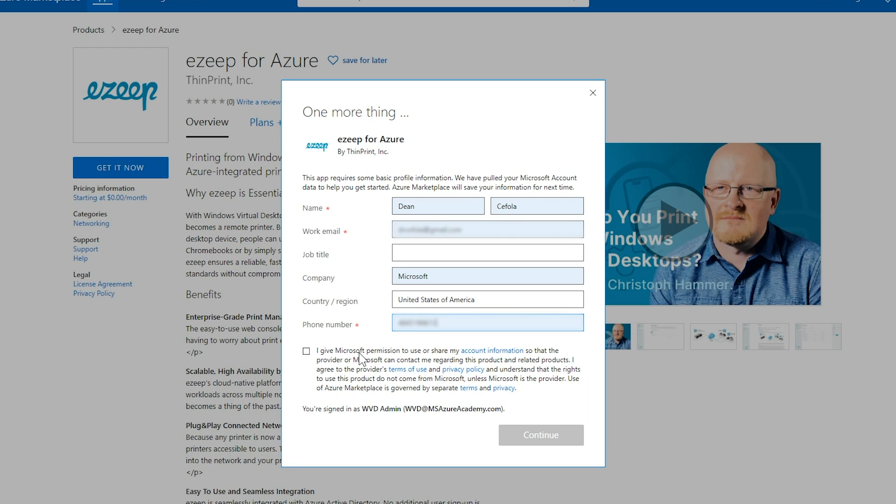
# - Agree to share account information, continue, and pick the admin account to proceed to the Azure portal
pyautogui.click(307, 351)
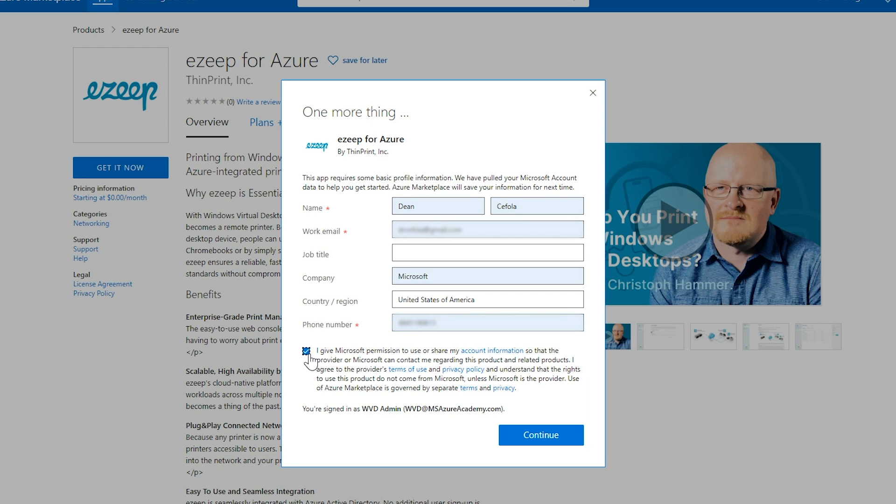
pyautogui.click(541, 435)
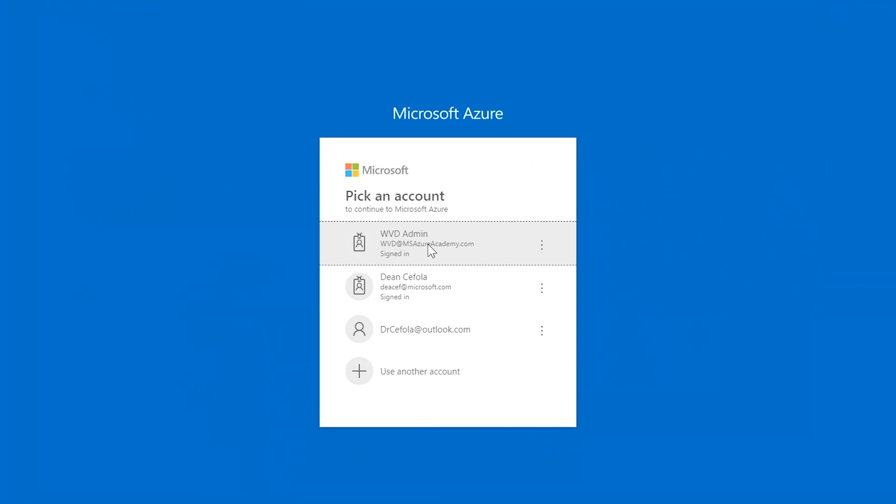
pyautogui.click(429, 249)
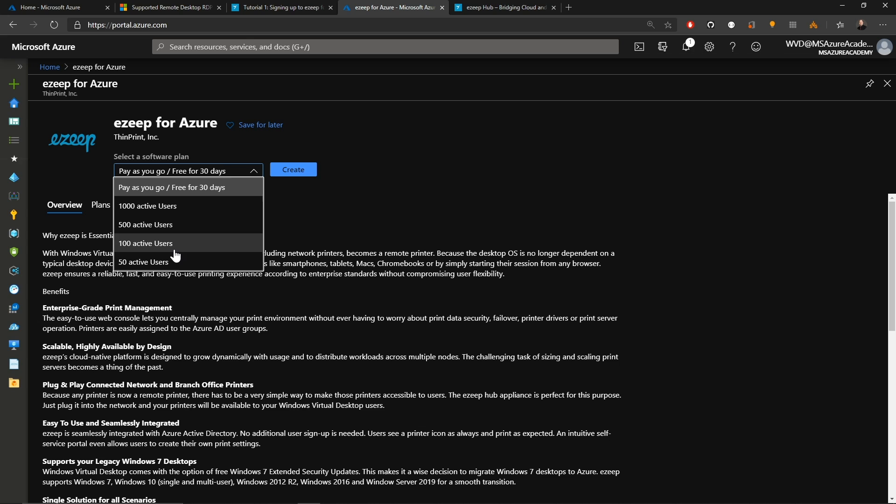
# - Choose the Pay as you go / Free for 30 days plan, create the SaaS resource and subscribe
pyautogui.click(286, 195)
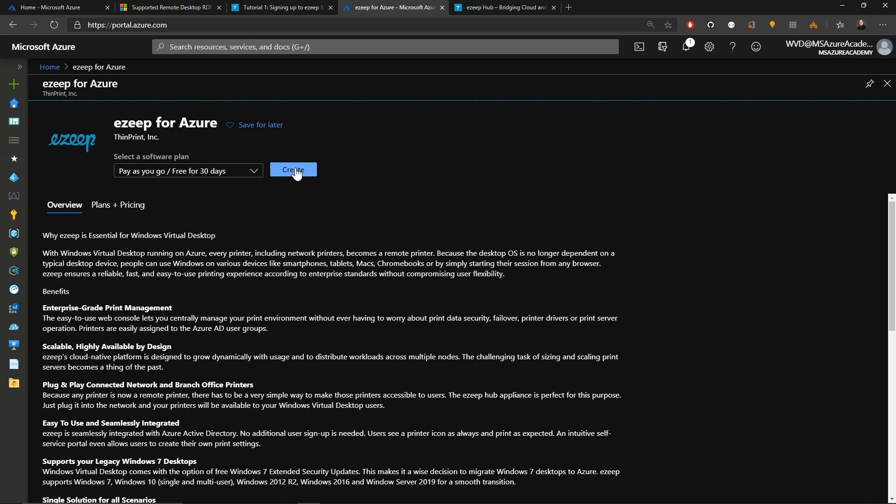
pyautogui.click(296, 172)
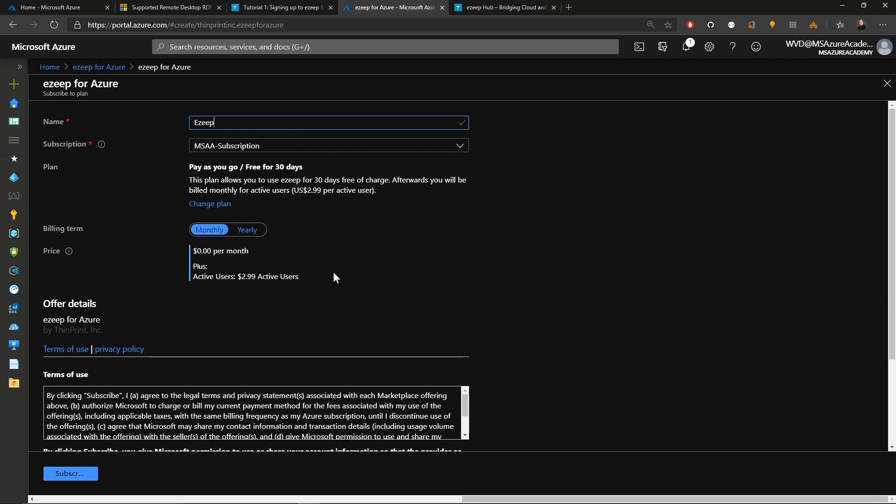
pyautogui.click(91, 473)
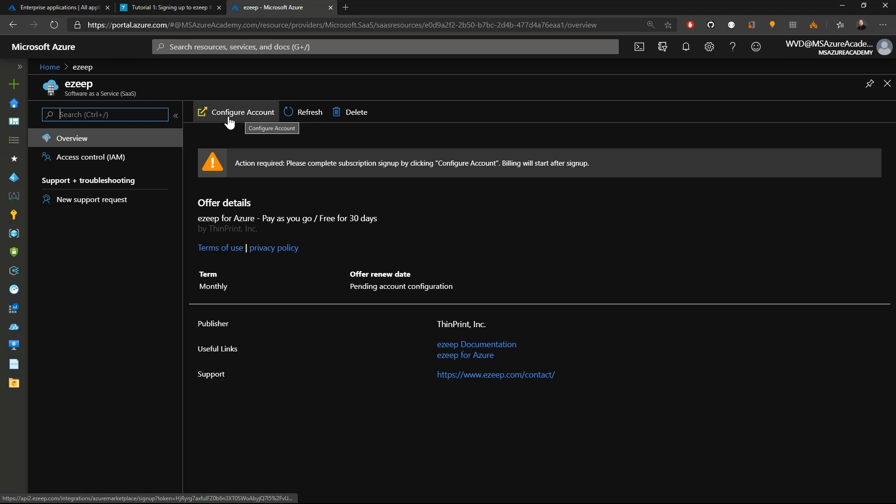
# - Configure the ezeep account from the SaaS resource, signing in with the admin account
pyautogui.click(247, 114)
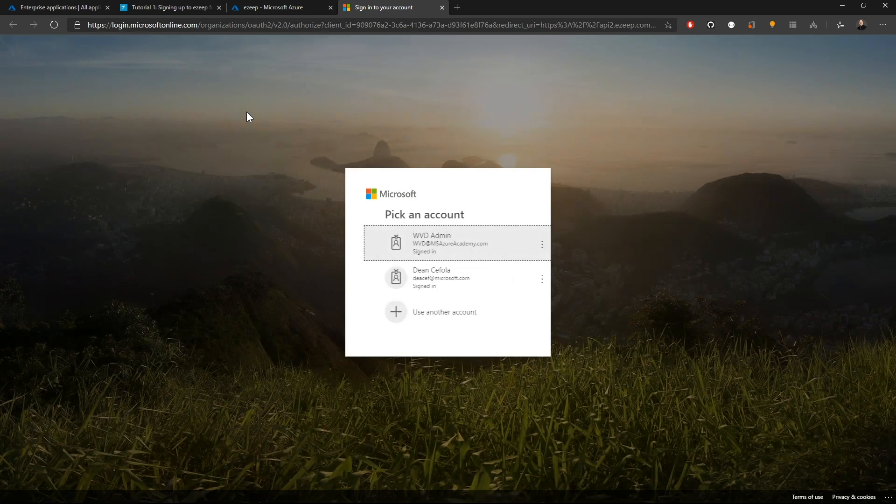
pyautogui.click(415, 245)
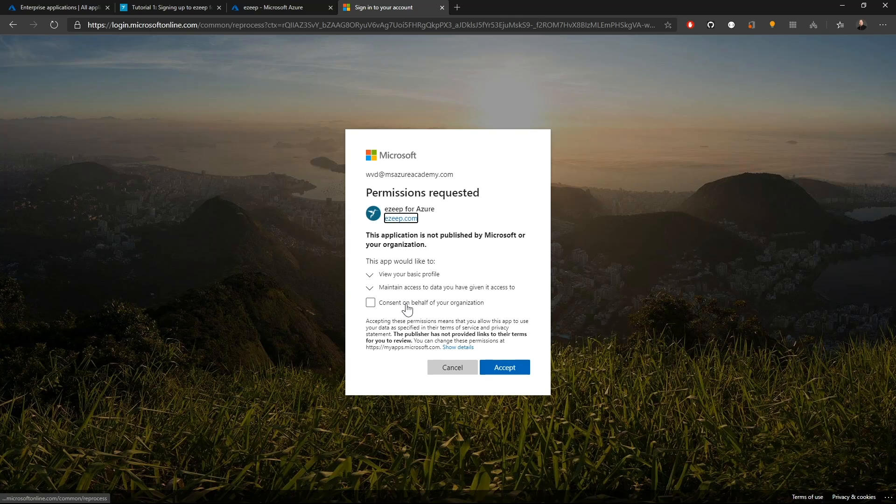
# - Consent on behalf of the organization, expand both permission details, and accept the requested permissions
pyautogui.click(407, 307)
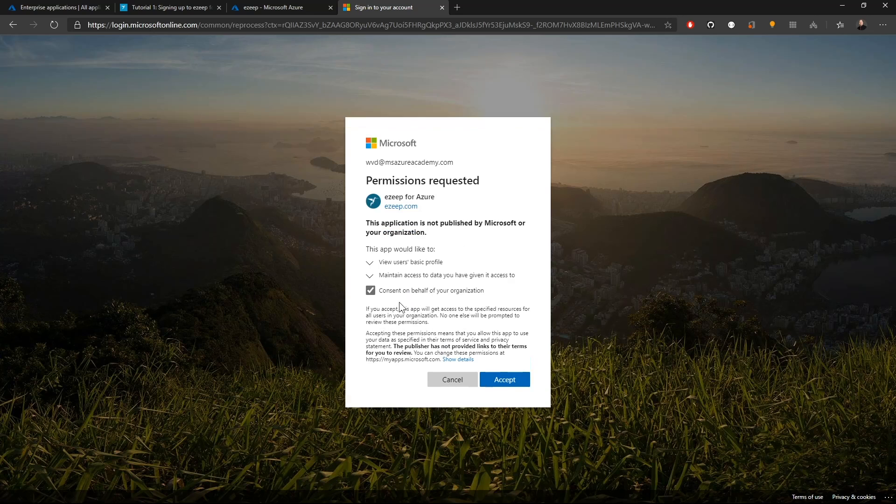
pyautogui.click(404, 276)
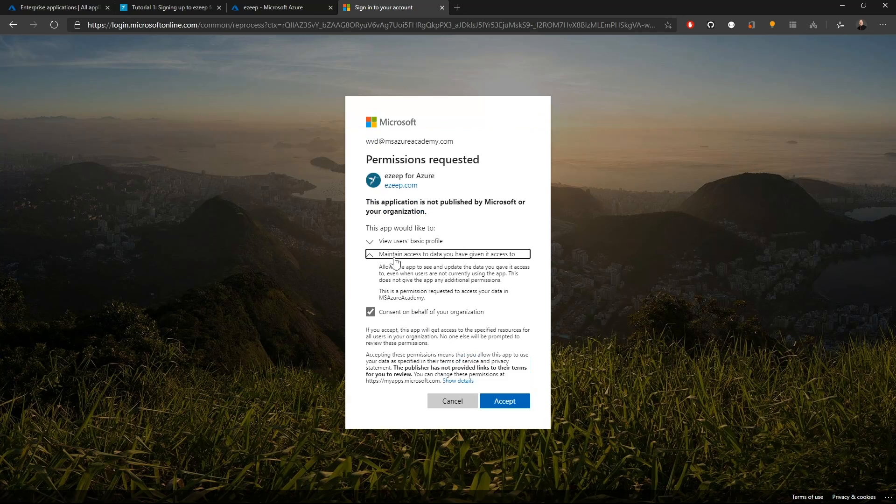
pyautogui.click(391, 238)
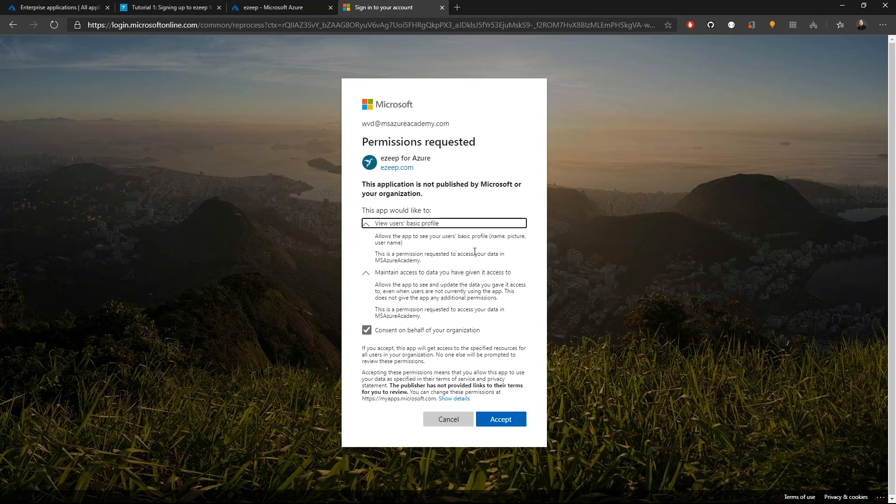
pyautogui.click(507, 422)
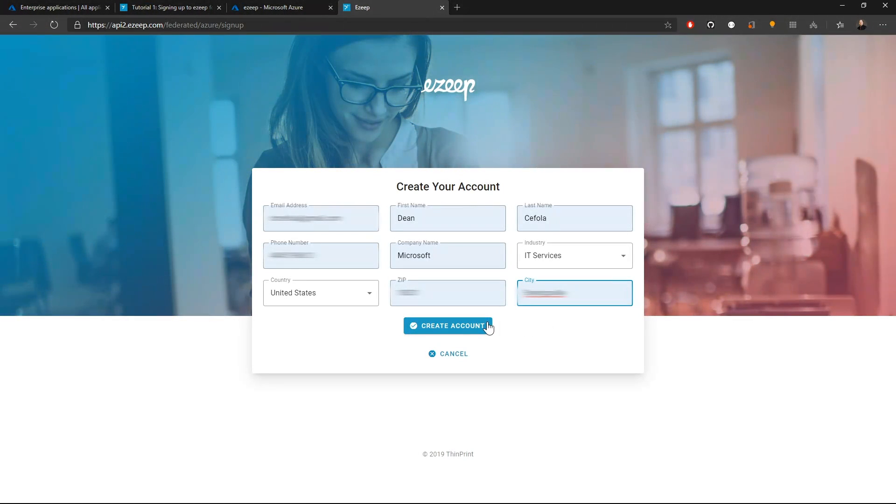
# - Create the ezeep account with the prefilled details, then review and accept the organization-wide permissions
pyautogui.click(461, 327)
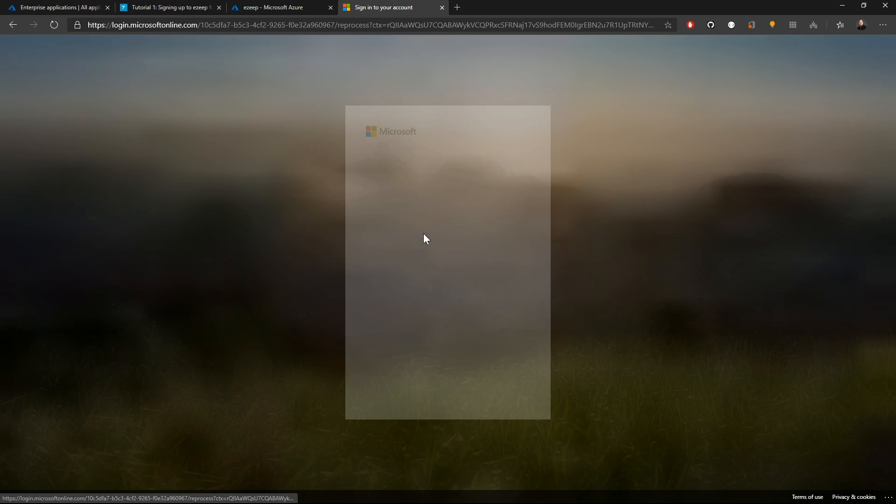
pyautogui.click(390, 304)
pyautogui.click(383, 273)
pyautogui.click(383, 240)
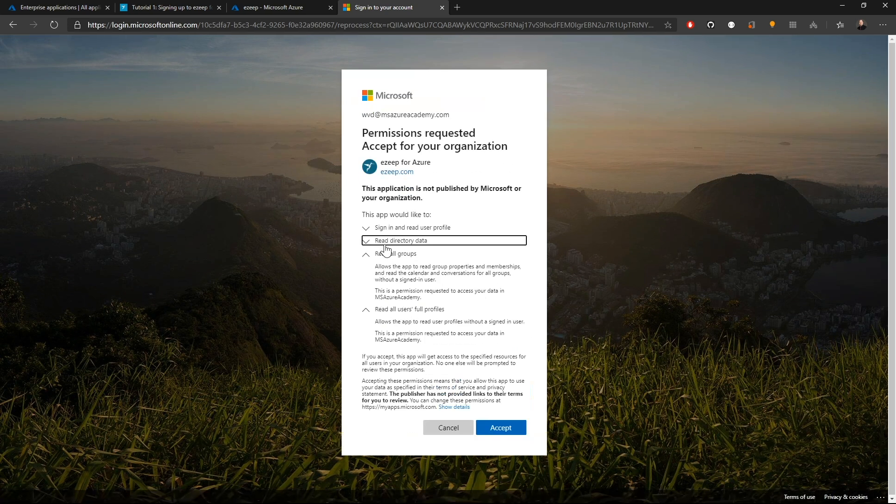
pyautogui.click(385, 207)
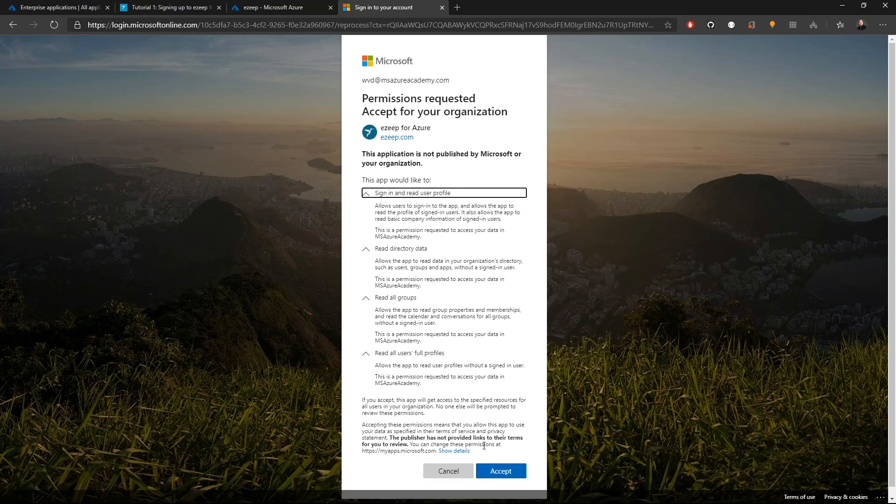
pyautogui.click(505, 472)
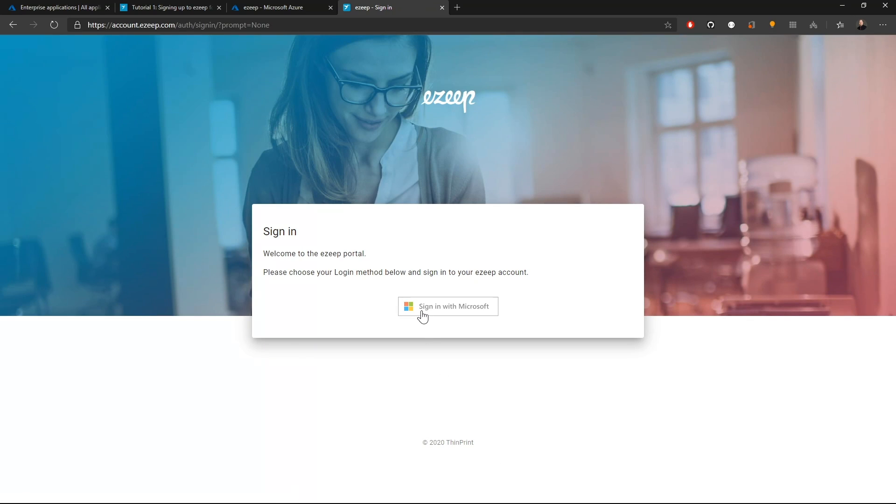
# - Sign in to the ezeep portal with Microsoft, choosing the admin account
pyautogui.click(441, 316)
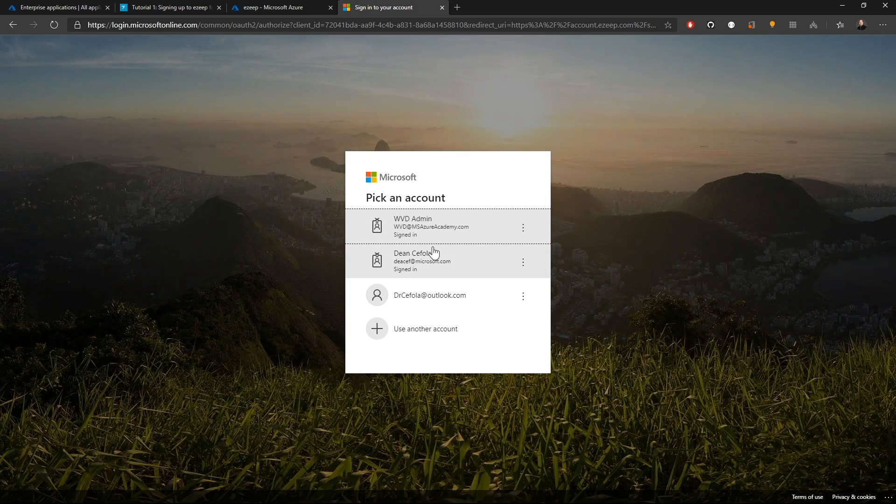
pyautogui.click(428, 226)
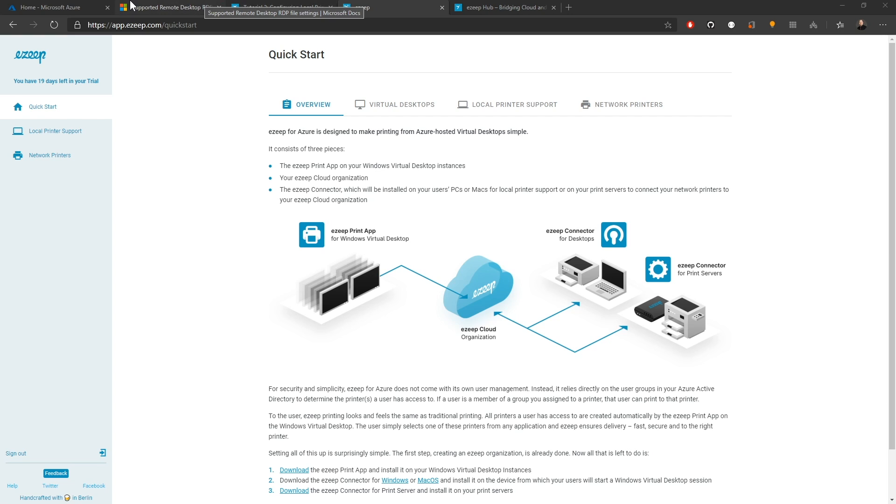
# - Review the ezeep and ezeep for Azure enterprise applications in Azure Active Directory, including their permissions and sign-ins
pyautogui.click(63, 8)
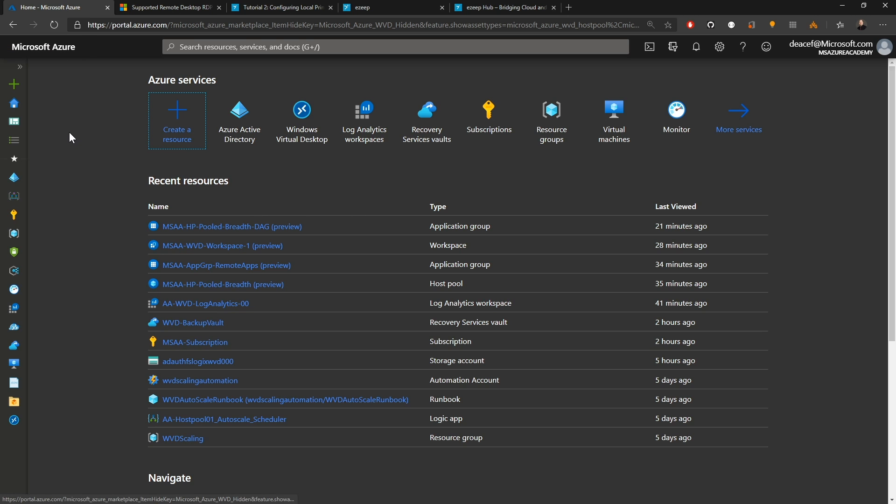
pyautogui.click(14, 179)
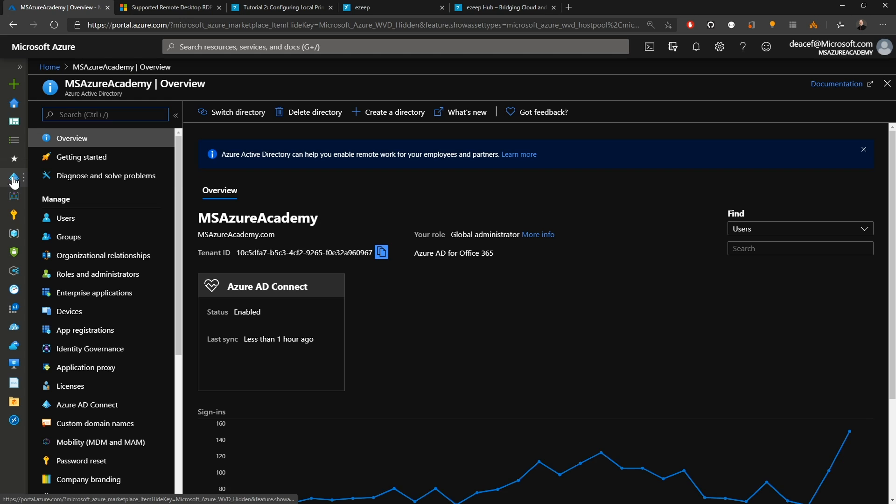
pyautogui.click(79, 293)
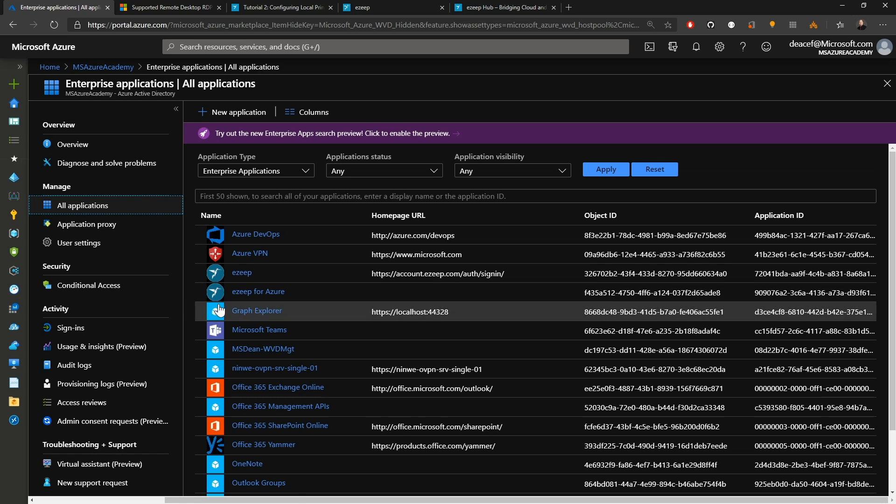
pyautogui.click(249, 294)
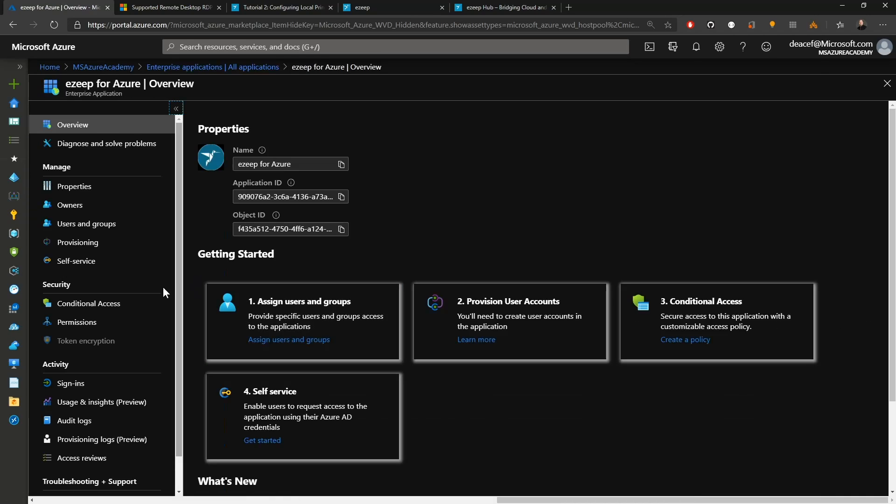
pyautogui.click(81, 323)
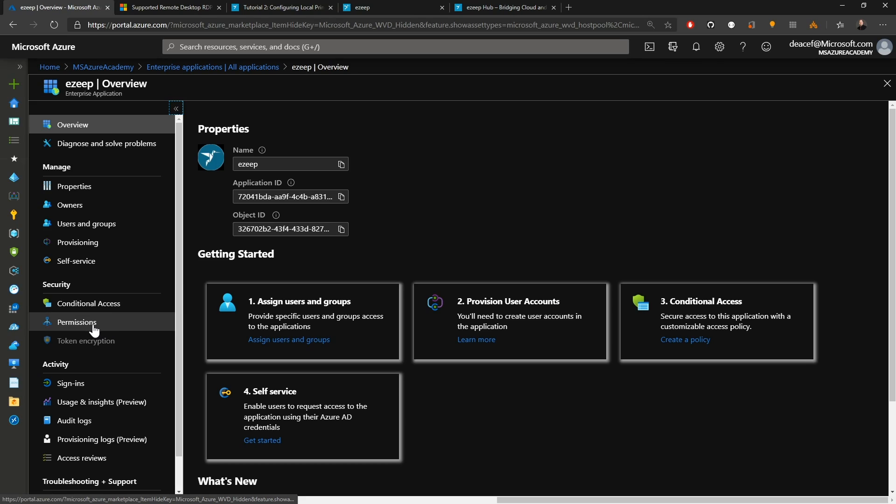
pyautogui.click(92, 327)
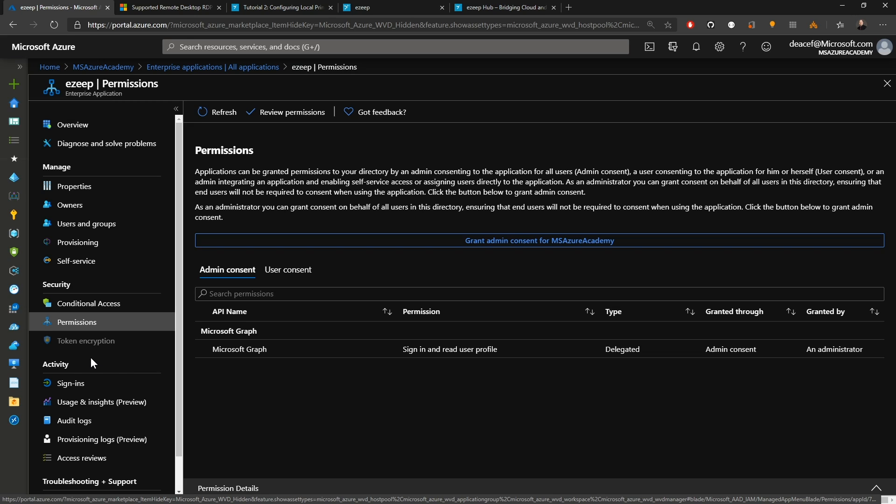
pyautogui.click(71, 384)
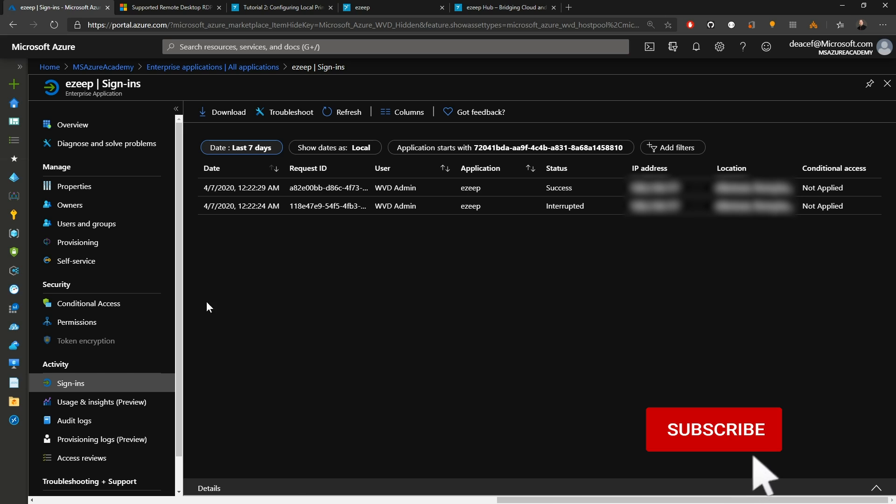
pyautogui.click(235, 68)
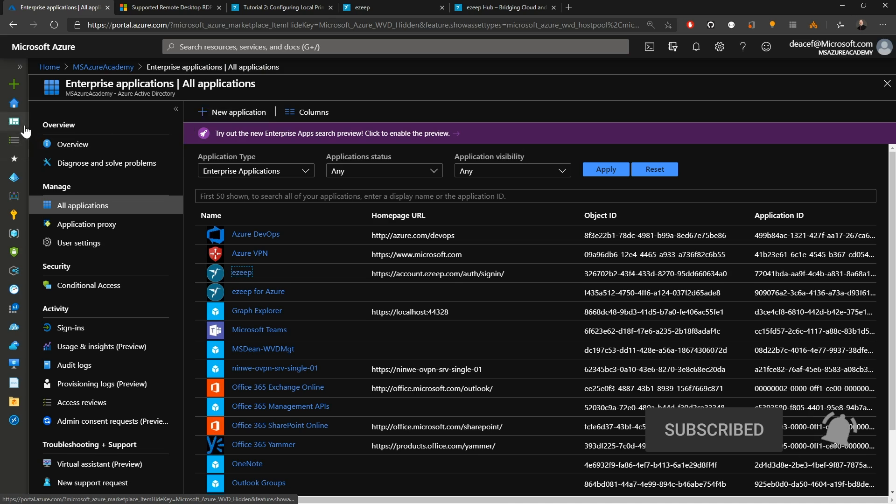
pyautogui.click(14, 105)
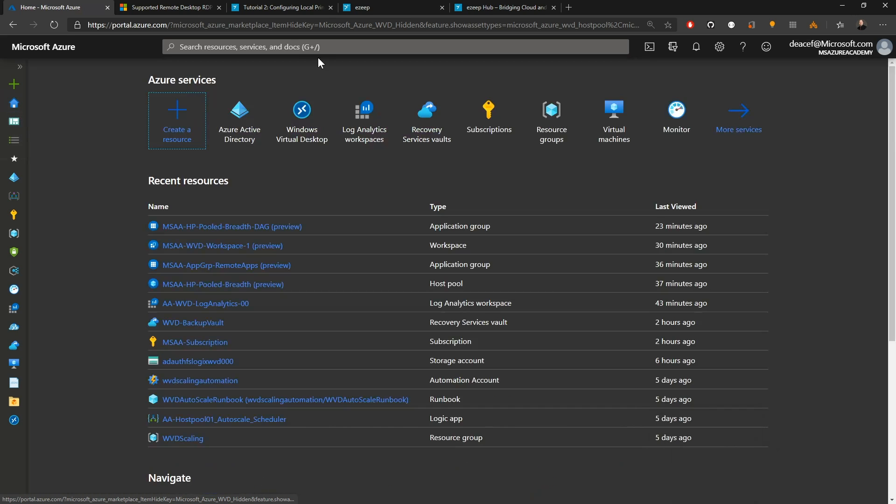
# - Browse the ezeep portal's Quick Start tabs and the Local Printer Support and Network Printers pages
pyautogui.click(392, 5)
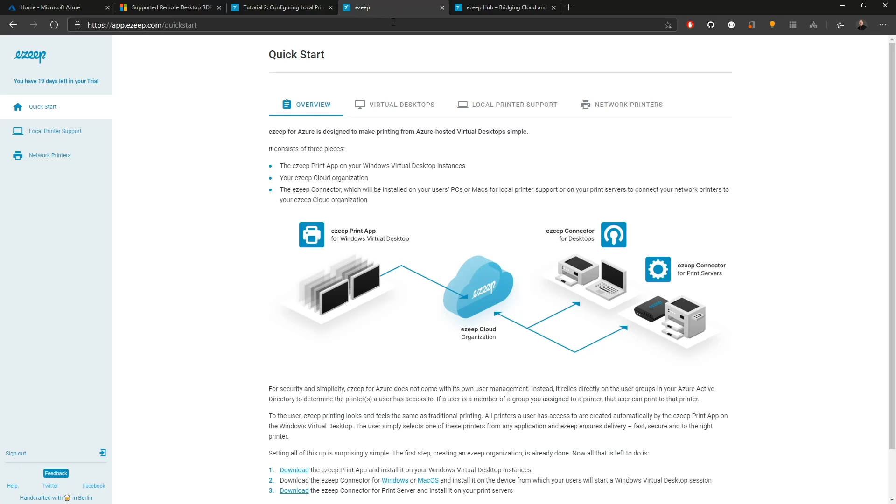
pyautogui.click(400, 104)
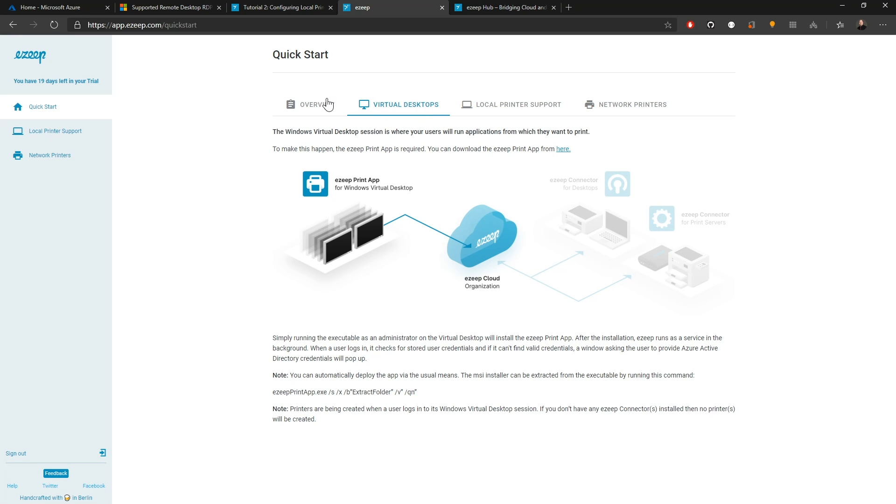
pyautogui.click(523, 112)
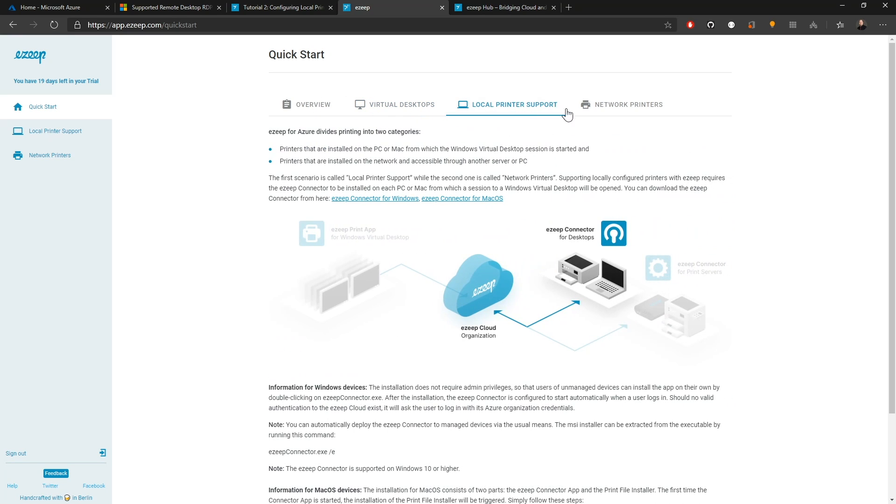
pyautogui.click(609, 114)
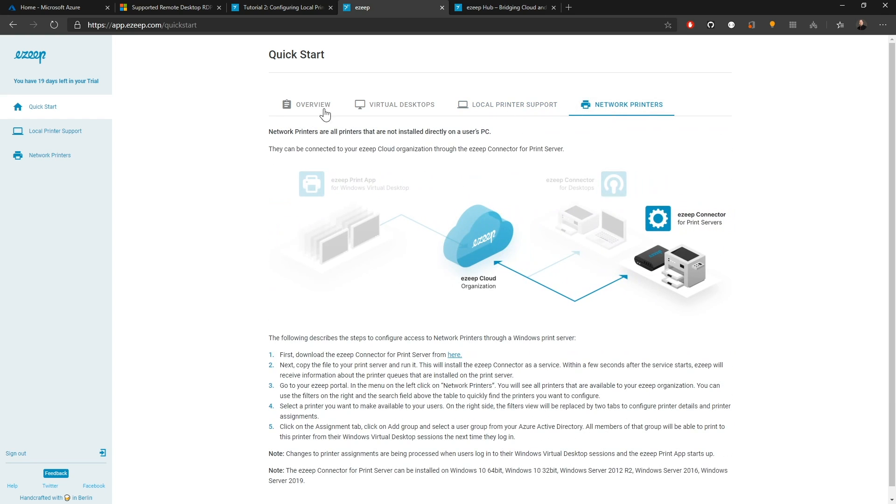
pyautogui.click(329, 113)
pyautogui.scroll(-2, 820, 351)
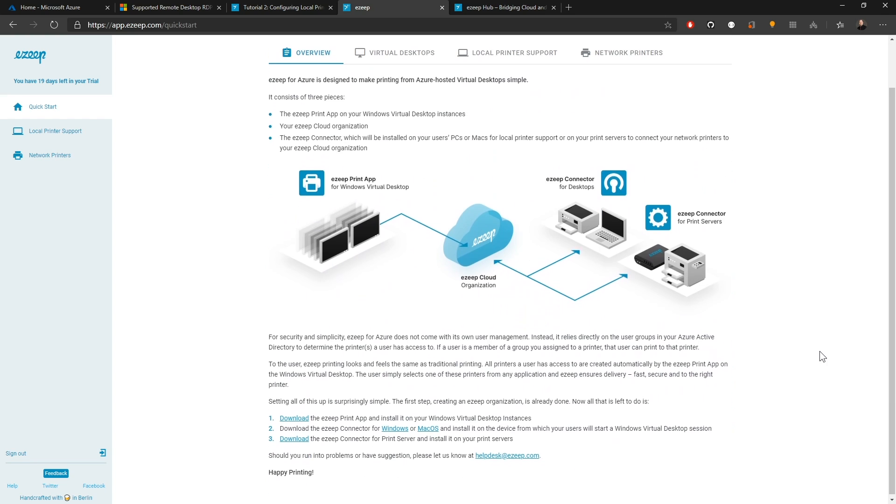
pyautogui.scroll(2, 819, 351)
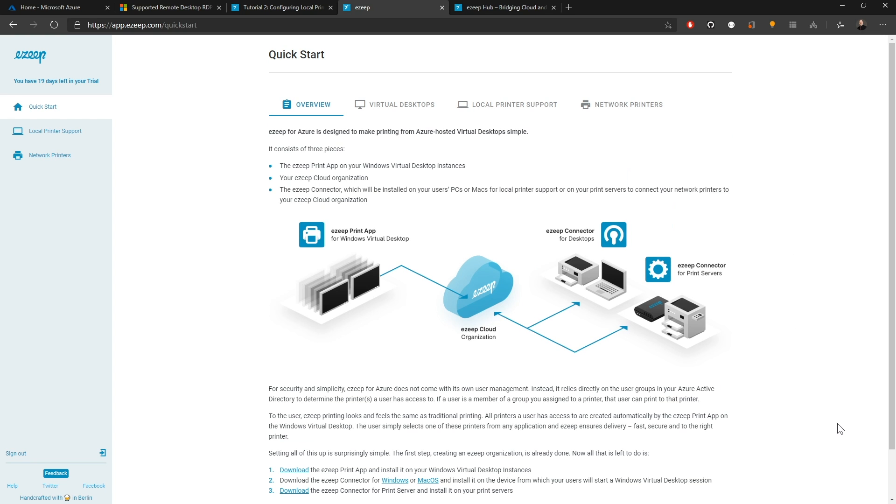
pyautogui.scroll(-1, 837, 424)
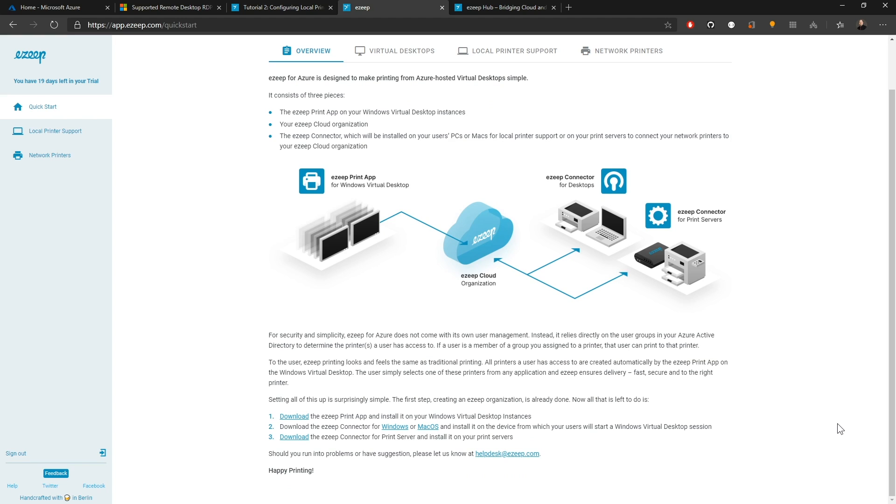
pyautogui.click(60, 131)
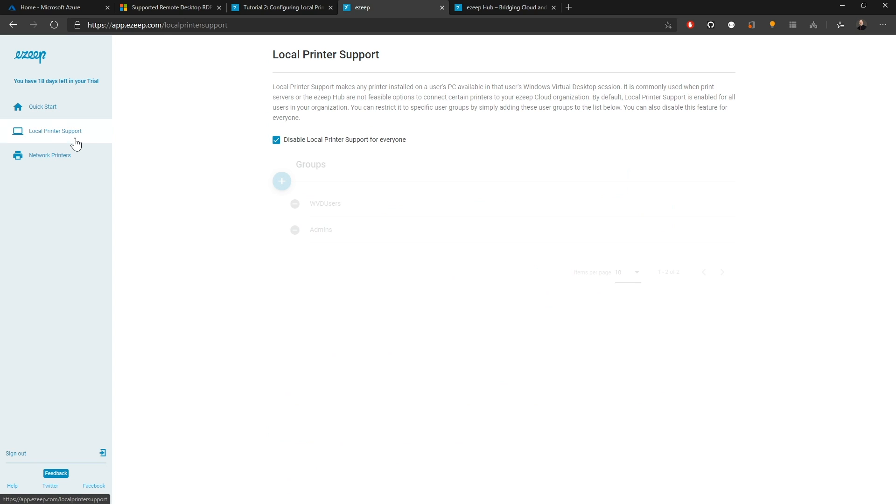
pyautogui.click(54, 155)
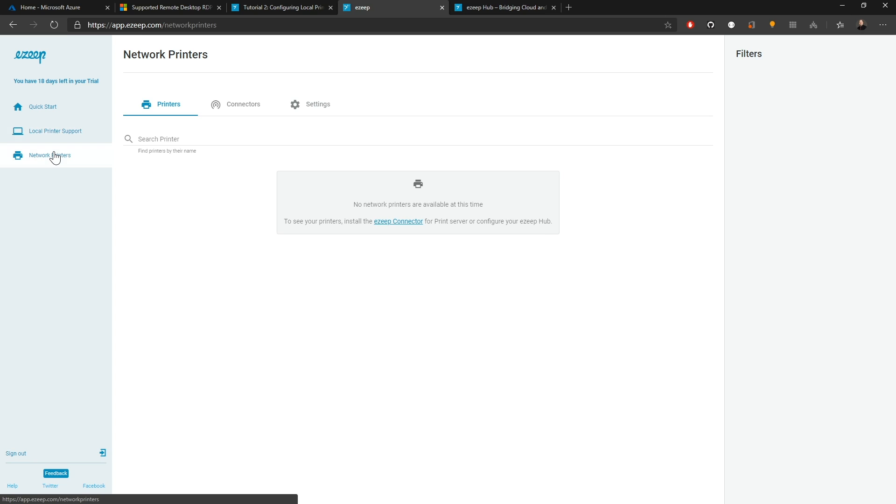
pyautogui.click(51, 108)
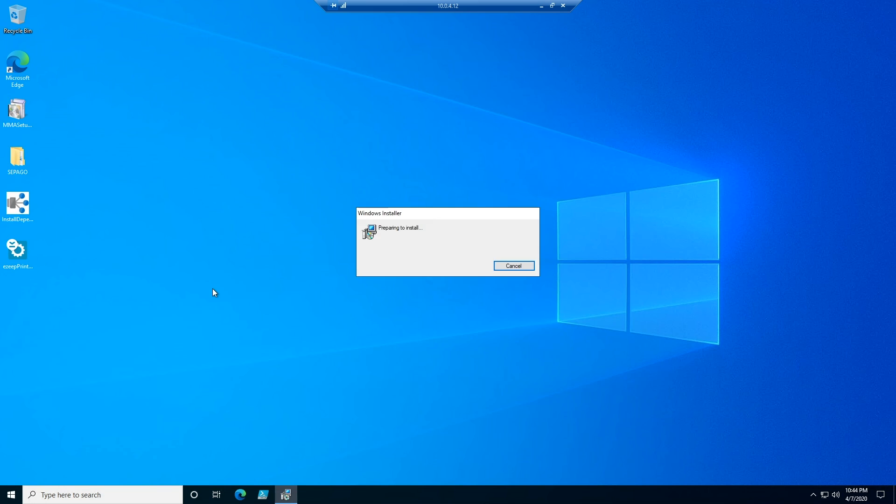
# - Open Devices and Printers on the virtual desktop and inspect the redirected printers
pyautogui.click(494, 322)
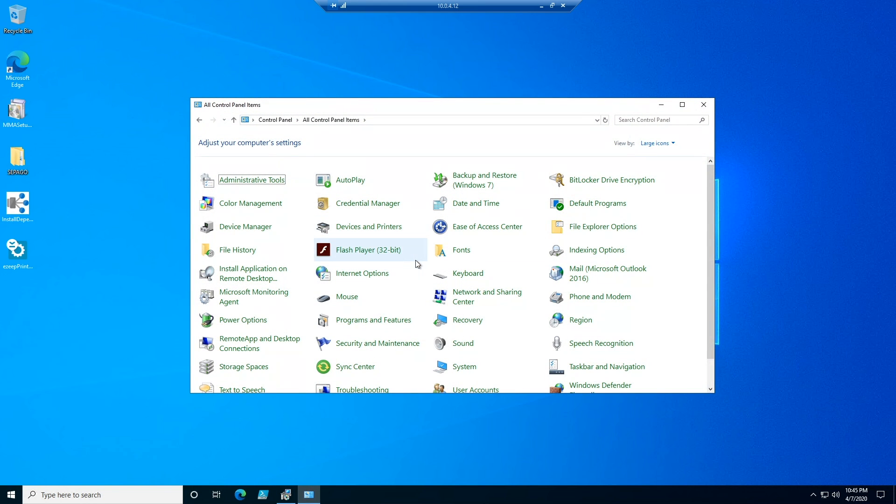
pyautogui.click(388, 228)
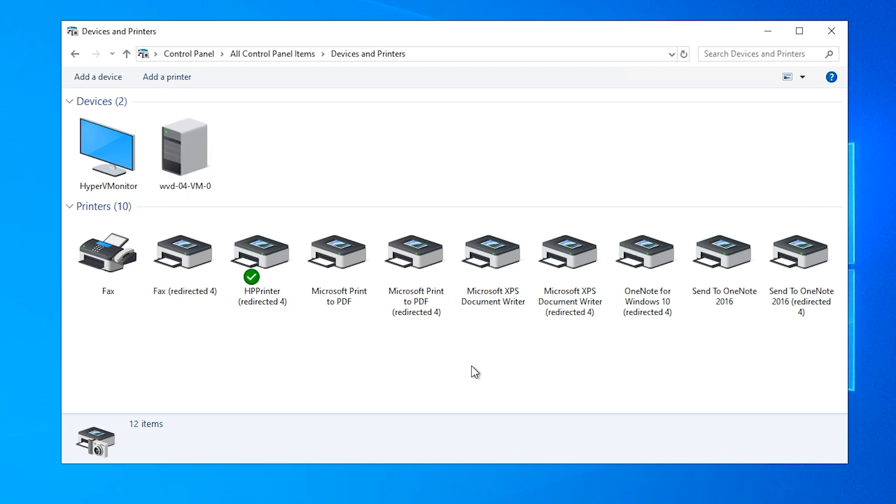
pyautogui.click(412, 261)
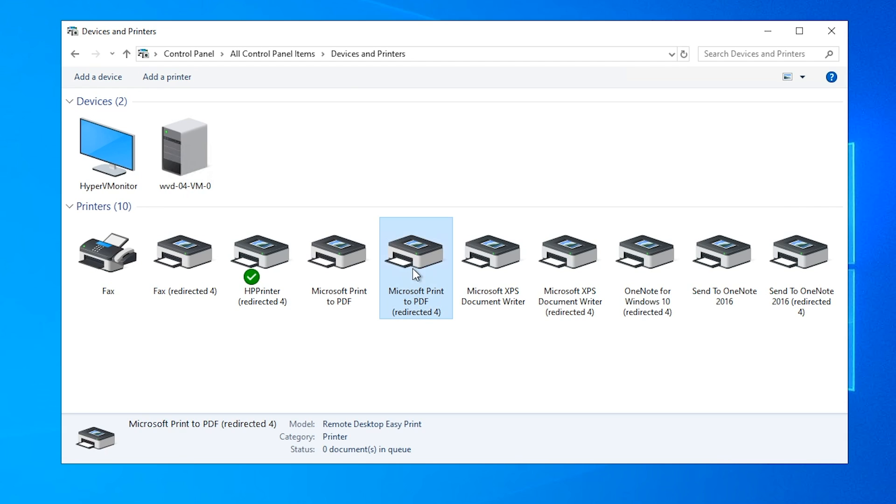
pyautogui.click(567, 271)
pyautogui.click(653, 269)
pyautogui.click(814, 264)
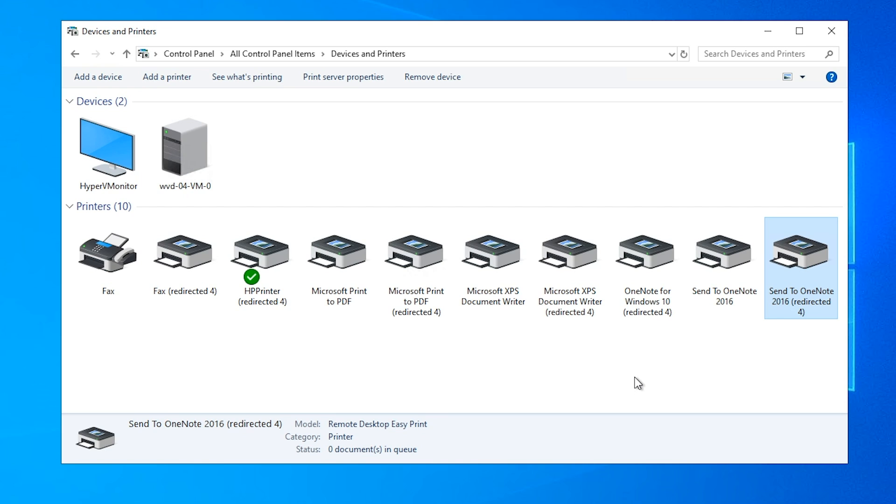
pyautogui.click(658, 275)
pyautogui.click(537, 263)
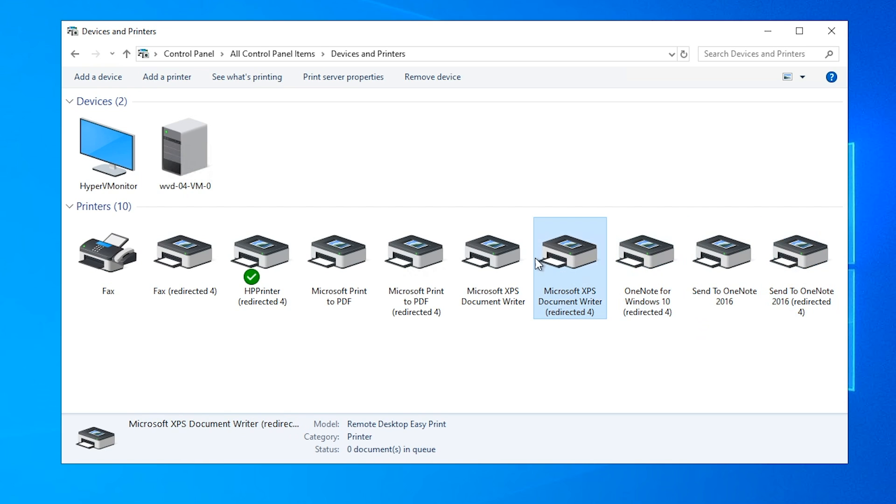
pyautogui.click(420, 268)
pyautogui.click(268, 268)
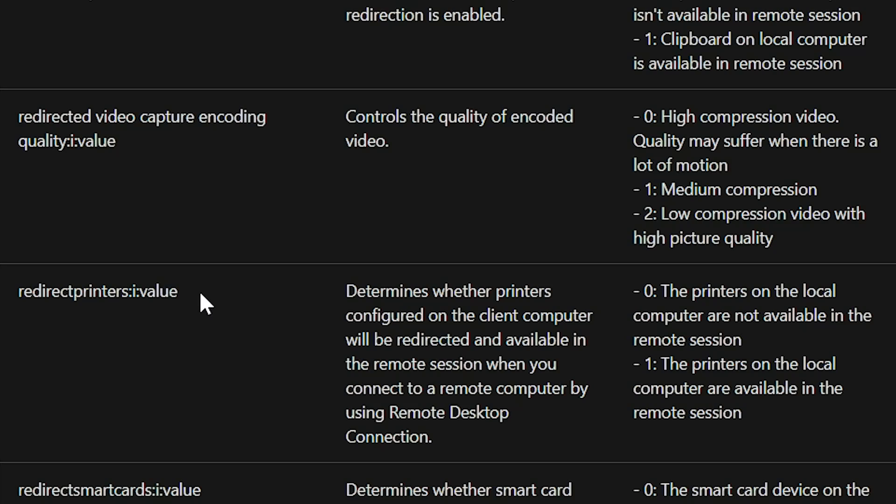
# - Examine the redirectprinters:i:value setting in the Remote Desktop RDP file settings documentation
pyautogui.moveTo(201, 294); pyautogui.dragTo(15, 287)
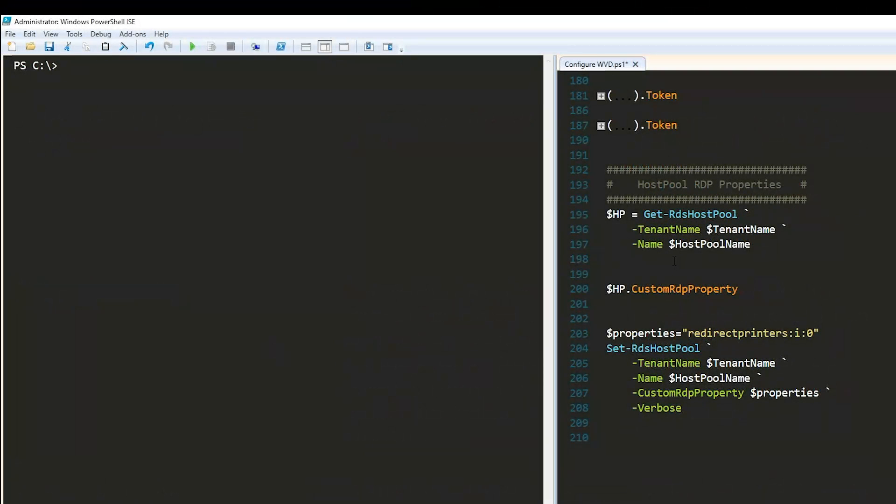
pyautogui.moveTo(674, 261); pyautogui.dragTo(590, 217)
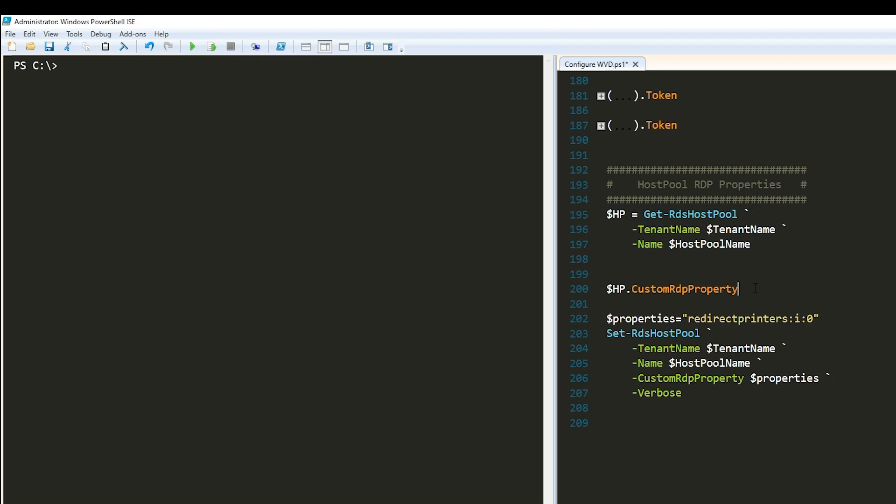
pyautogui.press('Return')
# - Run the Get-RdsHostPool lines of the script to store the host pool in $HP
pyautogui.click(719, 316)
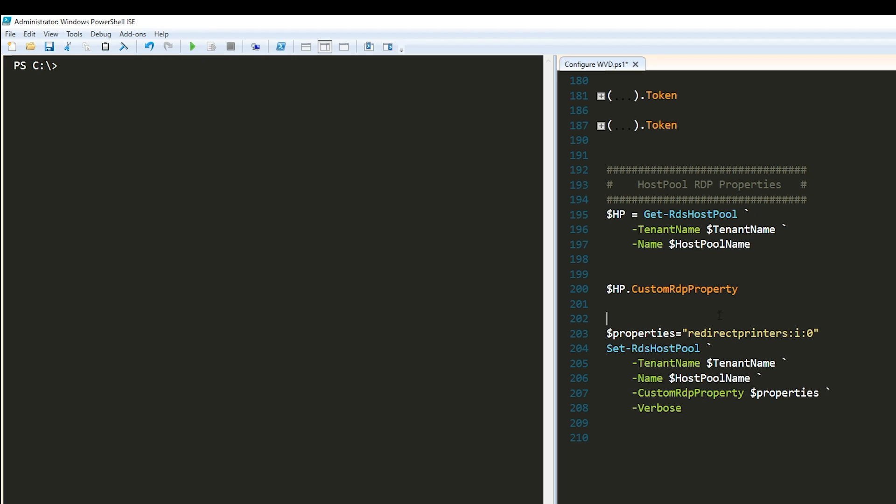
pyautogui.click(606, 214)
pyautogui.moveTo(607, 214); pyautogui.dragTo(750, 244)
pyautogui.click(216, 46)
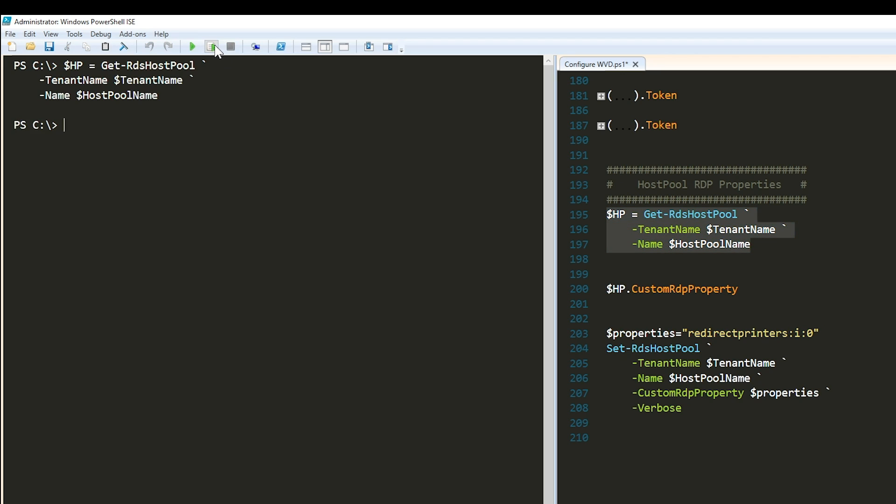
# - Run $HP.CustomRdpProperty and $hp to inspect the host pool's custom RDP properties, then clear the console
pyautogui.moveTo(741, 289); pyautogui.dragTo(559, 281)
pyautogui.click(211, 47)
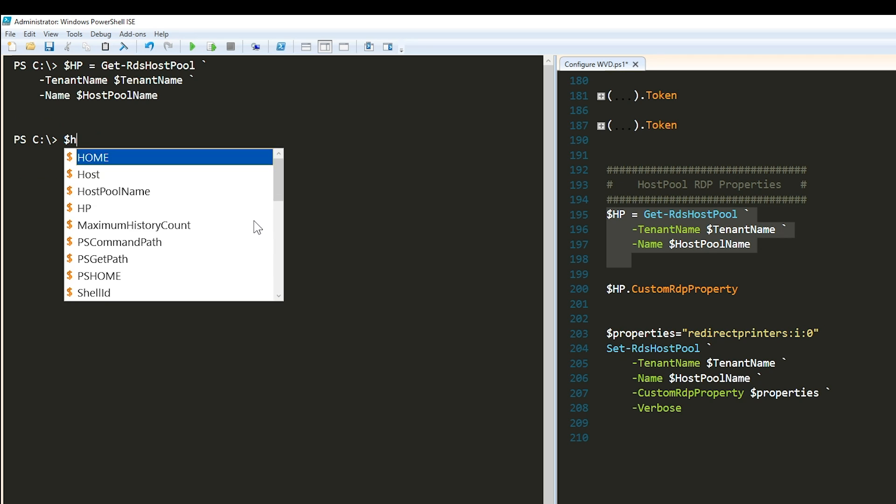
pyautogui.write('p')
pyautogui.press('Return')
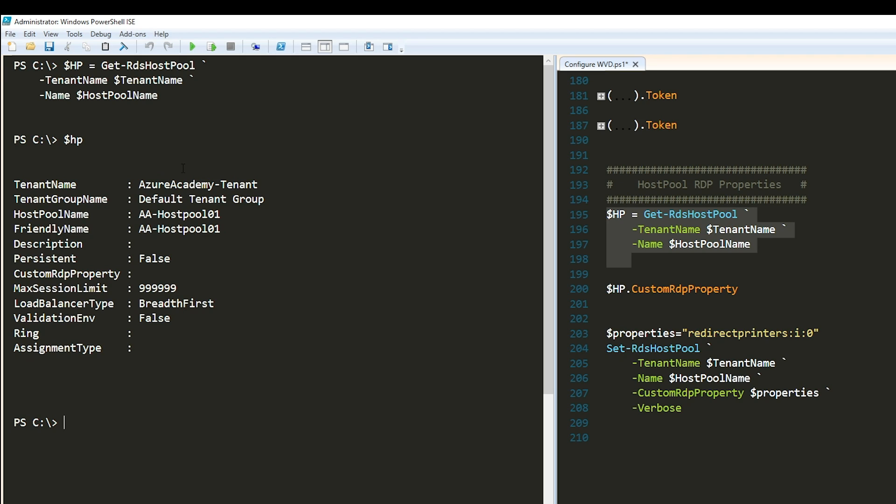
pyautogui.moveTo(631, 274); pyautogui.dragTo(758, 294)
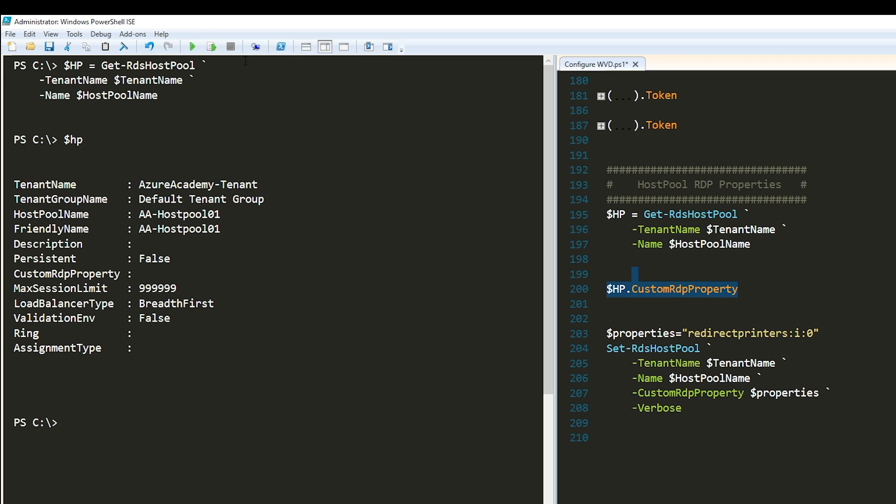
pyautogui.click(211, 47)
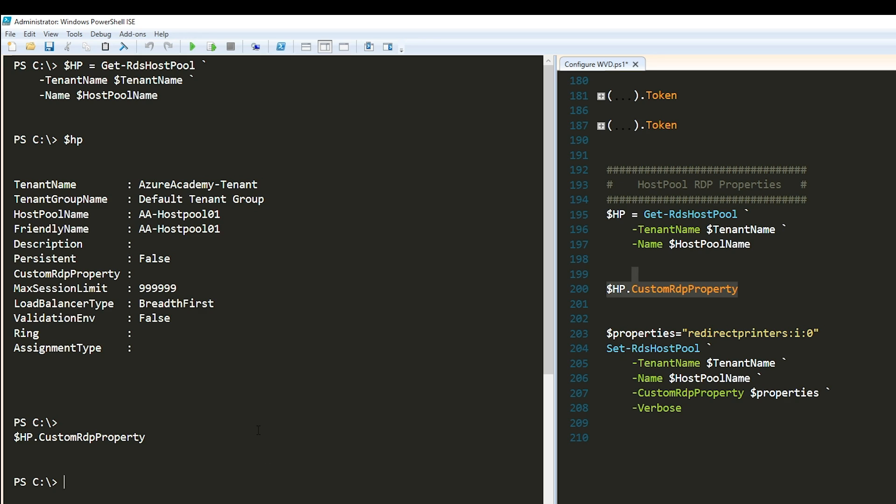
pyautogui.click(123, 47)
pyautogui.click(705, 306)
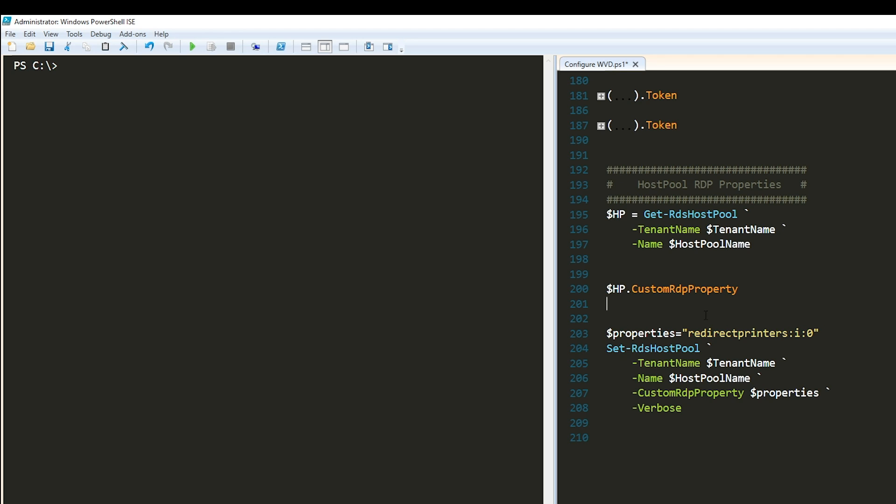
# - Run the $properties="redirectprinters:i:0" line and the Set-RdsHostPool command to apply it to the host pool
pyautogui.click(741, 317)
pyautogui.moveTo(742, 317); pyautogui.dragTo(821, 333)
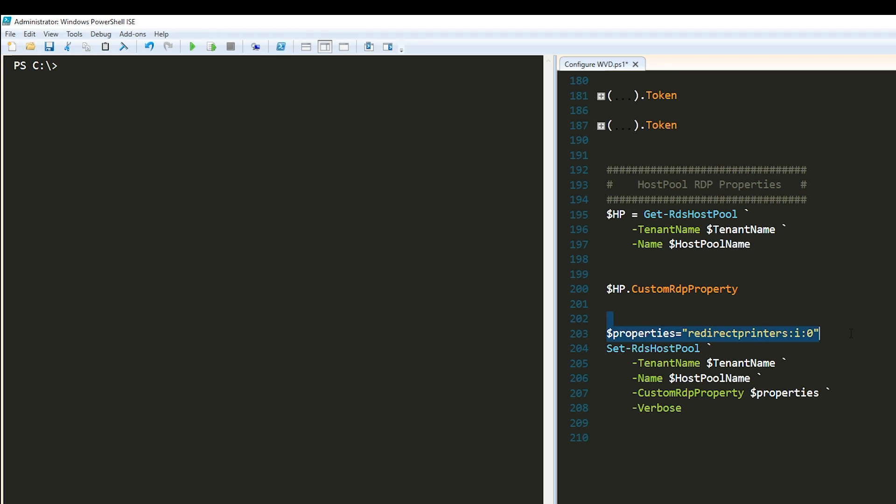
pyautogui.click(212, 46)
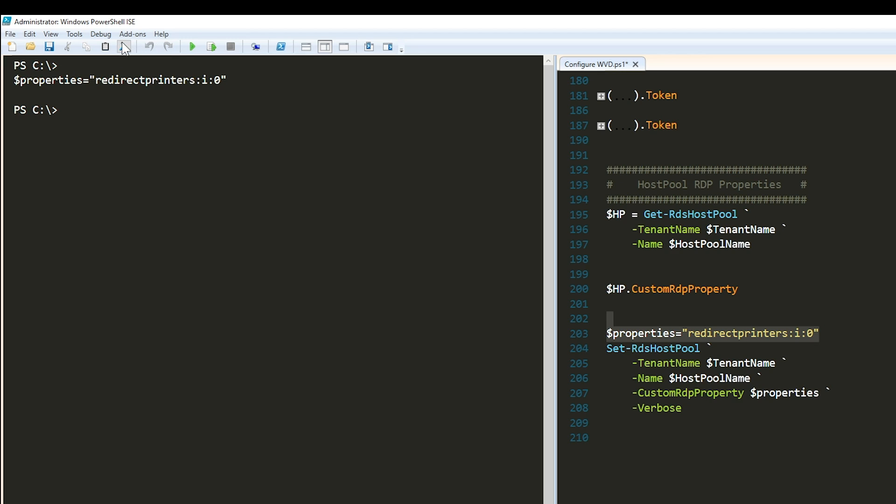
pyautogui.click(604, 347)
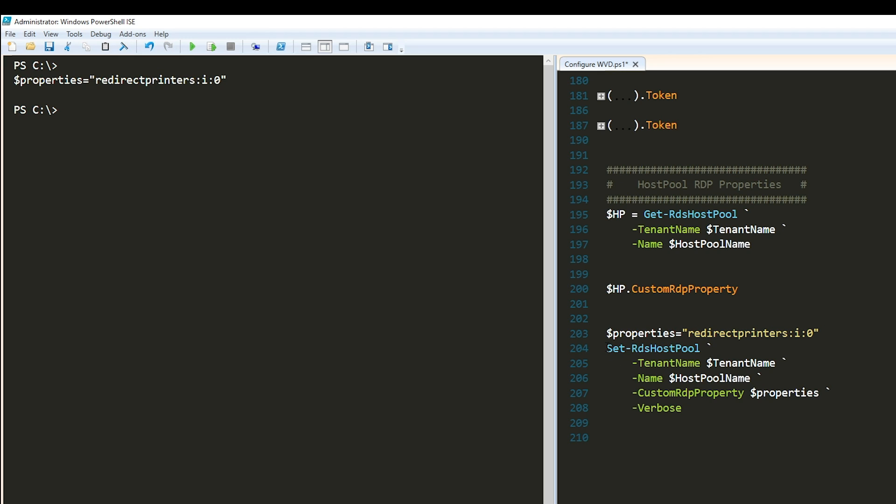
pyautogui.moveTo(606, 348); pyautogui.dragTo(833, 428)
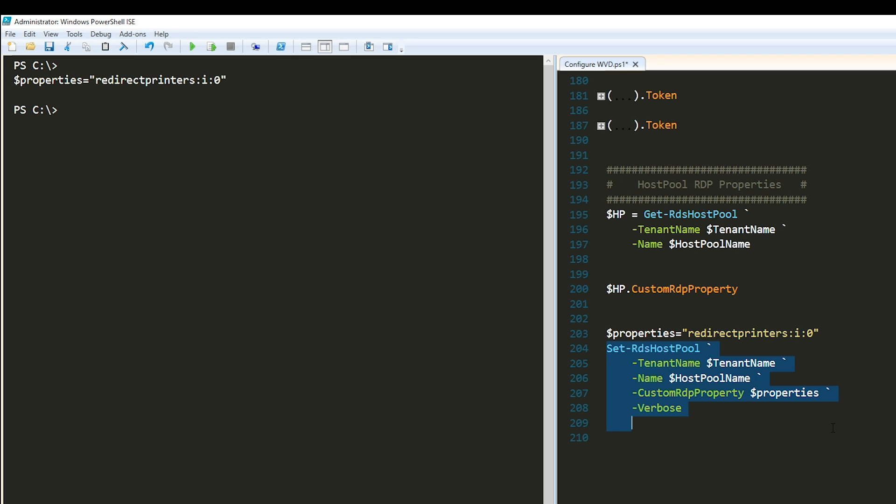
pyautogui.click(211, 47)
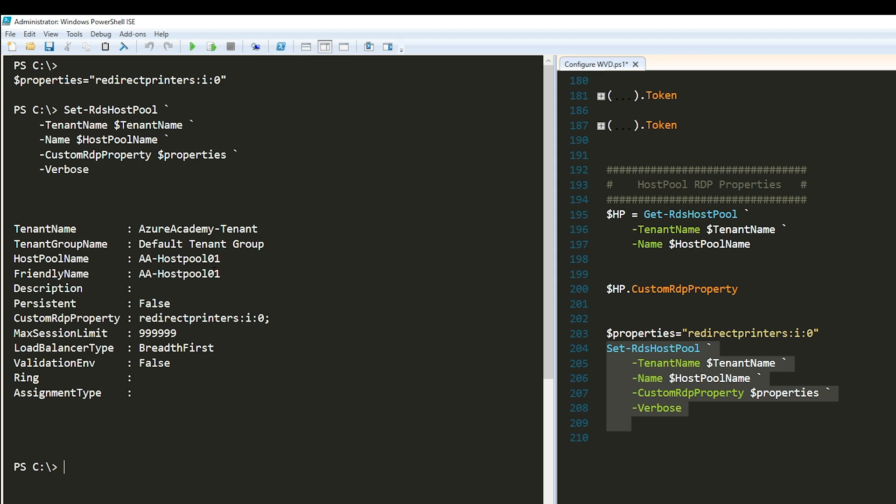
# - Rerun the Get-RdsHostPool and $HP.CustomRdpProperty lines to check the host pool's custom RDP properties
pyautogui.click(606, 244)
pyautogui.moveTo(607, 214); pyautogui.dragTo(738, 288)
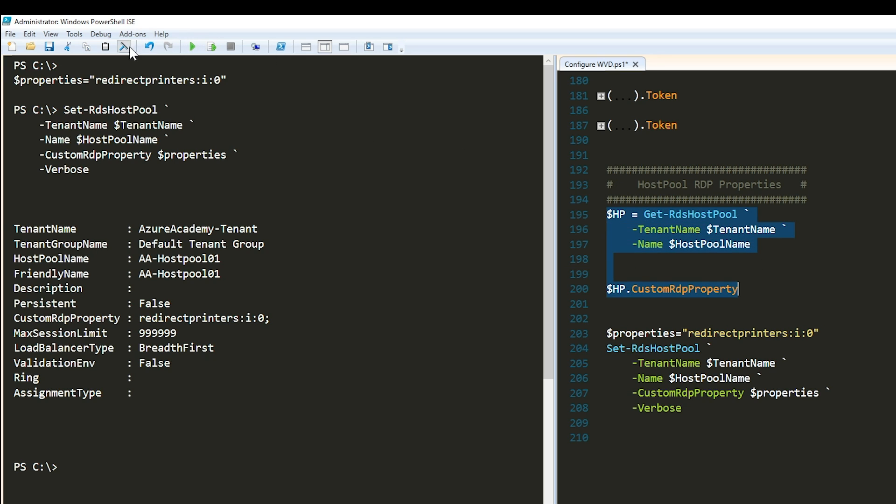
pyautogui.click(211, 47)
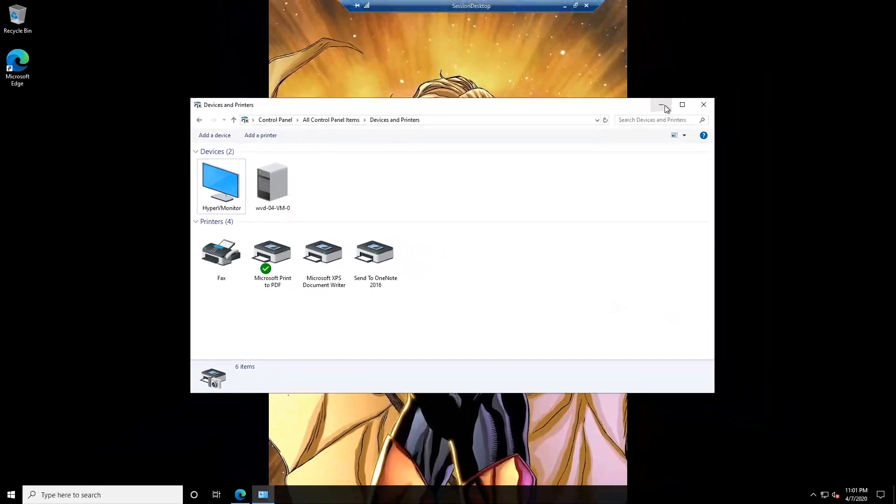
# - Install the ezeep Connector from ezeepConnector.exe, stepping through the InstallShield Wizard
pyautogui.click(769, 33)
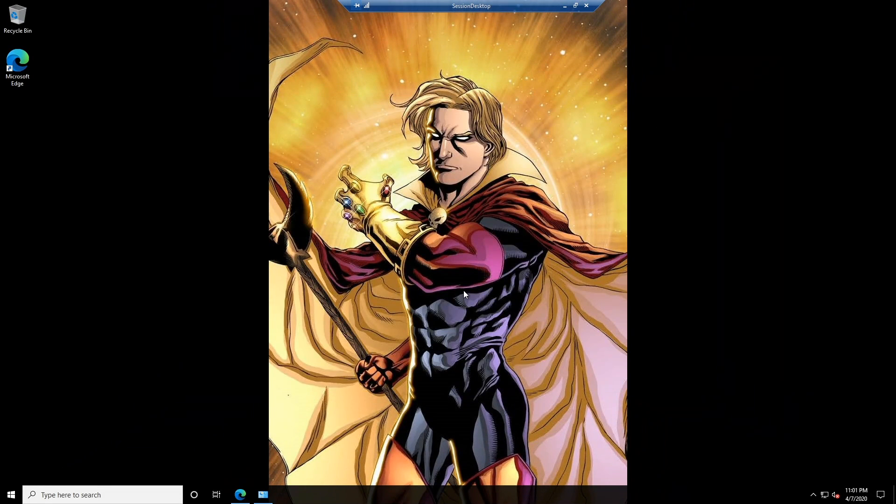
pyautogui.click(241, 495)
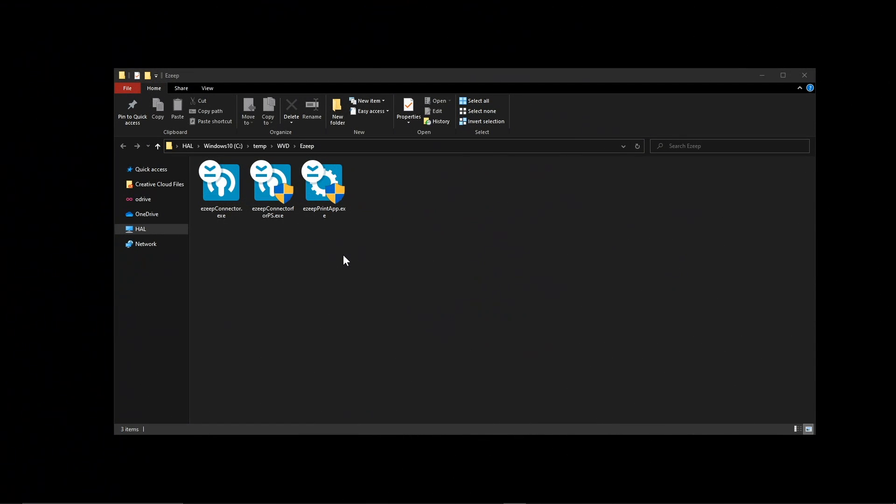
pyautogui.doubleClick(214, 188)
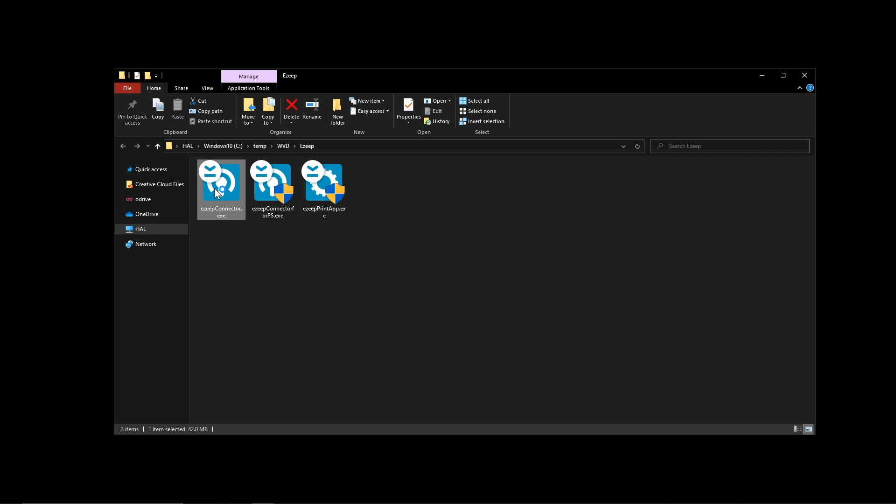
pyautogui.click(493, 331)
pyautogui.click(493, 330)
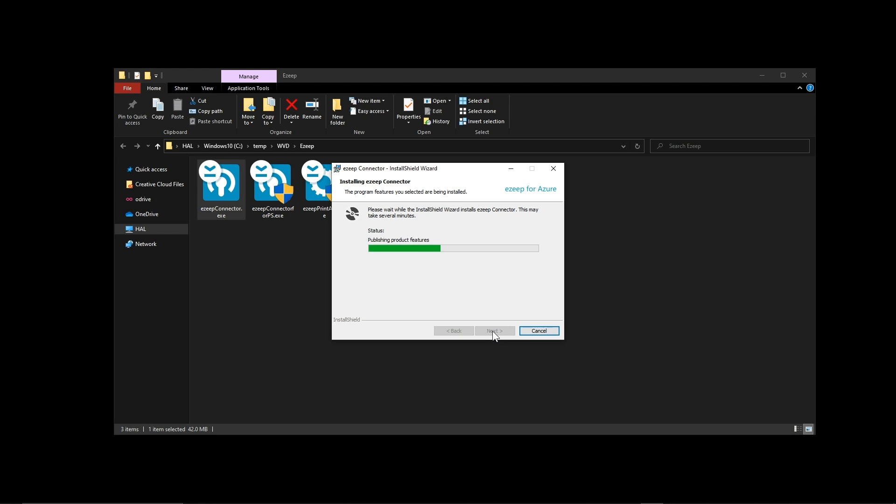
pyautogui.click(493, 330)
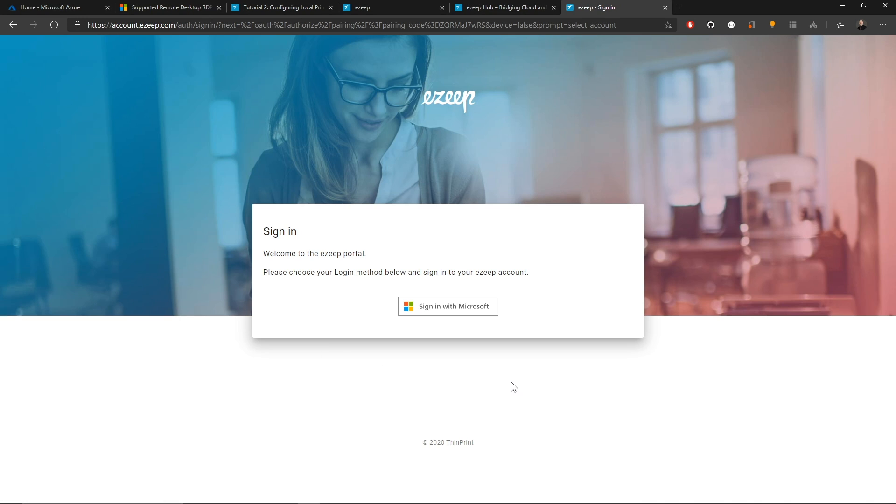
# - Sign in to the ezeep portal with the Microsoft account, dismiss the save-password offer, and close the tab
pyautogui.click(450, 314)
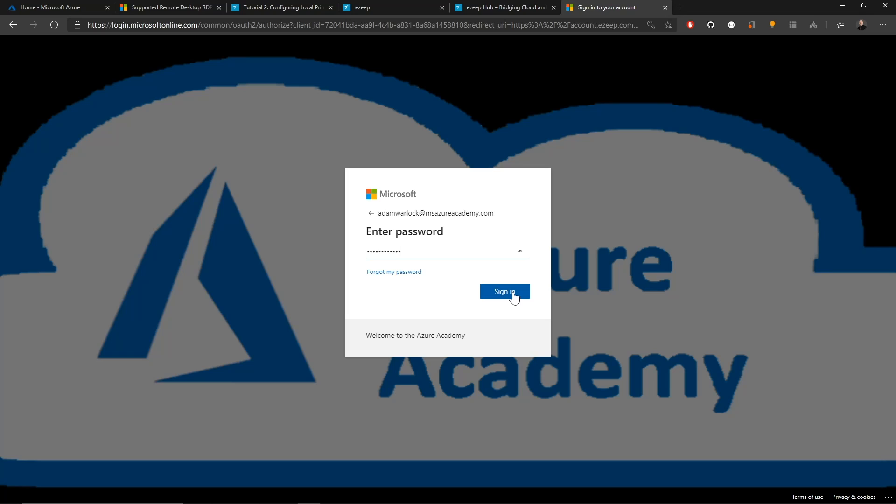
pyautogui.click(513, 294)
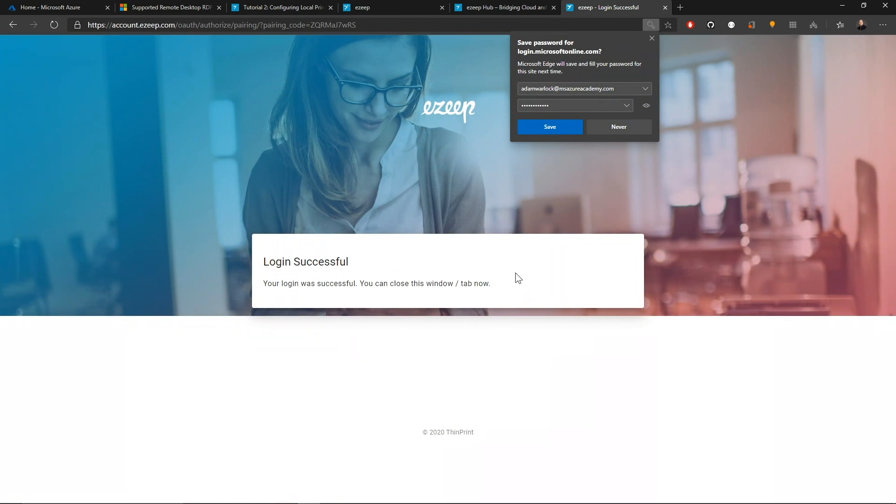
pyautogui.click(652, 39)
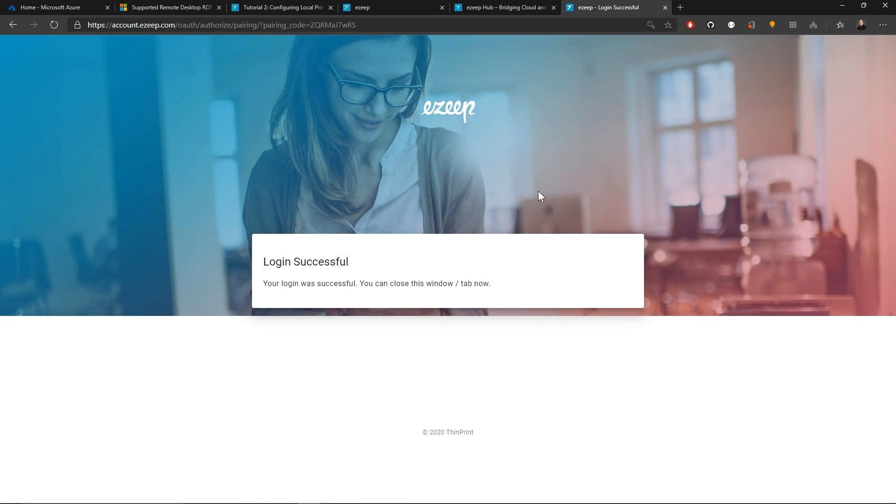
pyautogui.hotkey('ctrl', 'w')
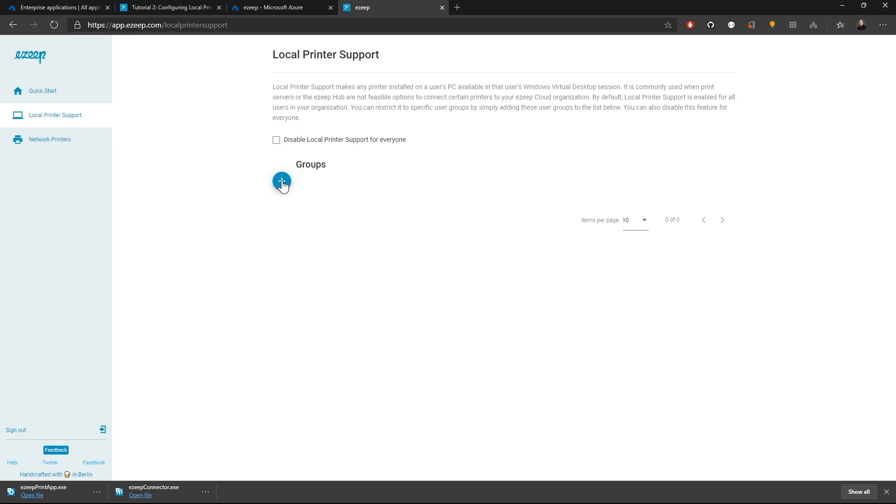
# - Add the WVDUsers and Admins groups to Local Printer Support in the ezeep portal
pyautogui.click(281, 181)
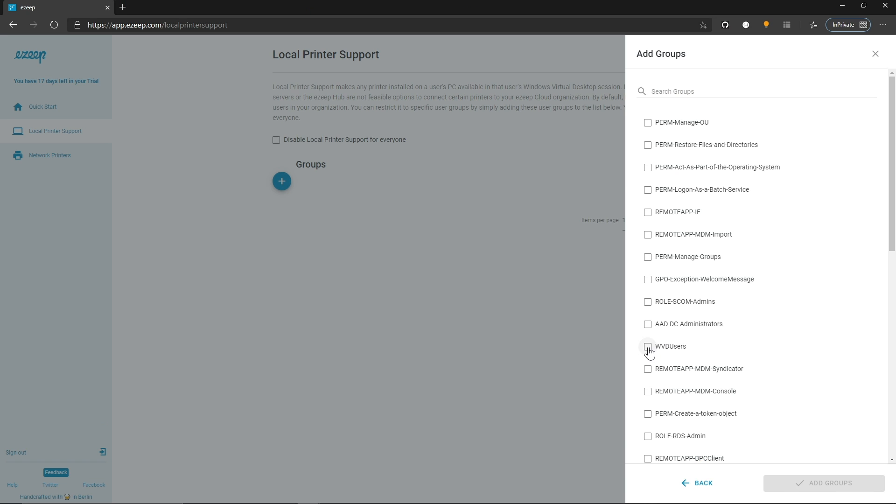
pyautogui.click(647, 347)
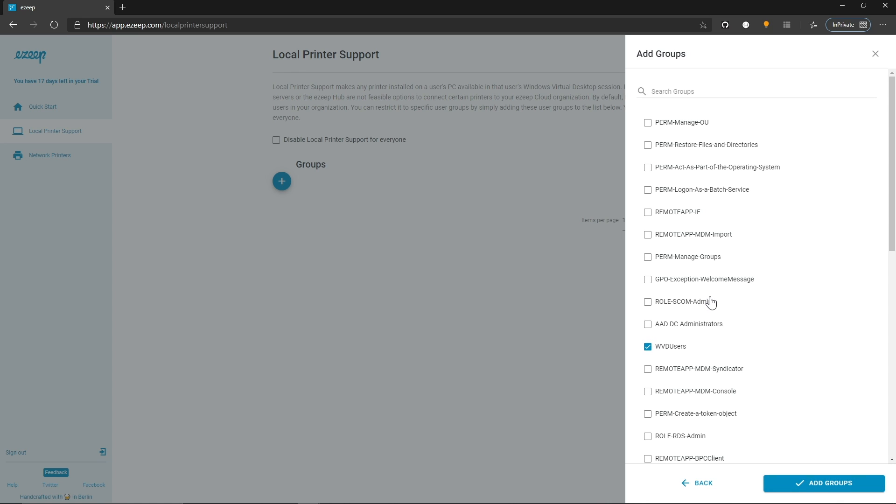
pyautogui.scroll(-5, 710, 303)
pyautogui.click(648, 356)
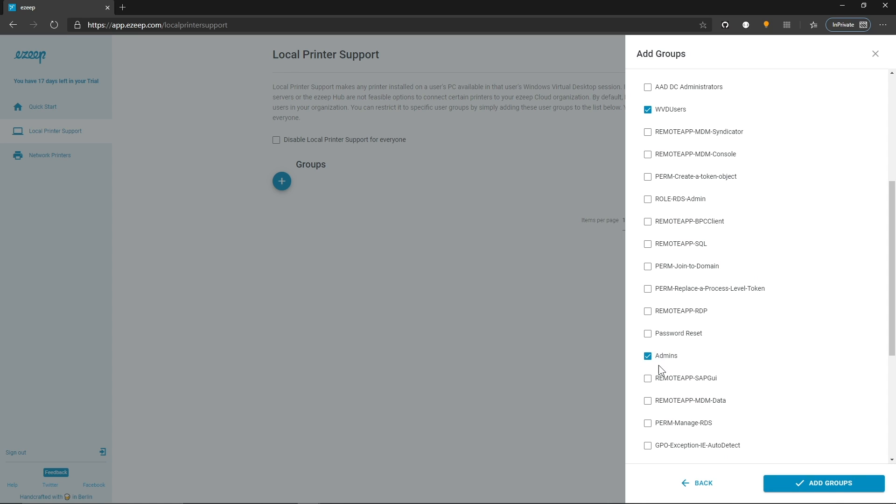
pyautogui.click(821, 488)
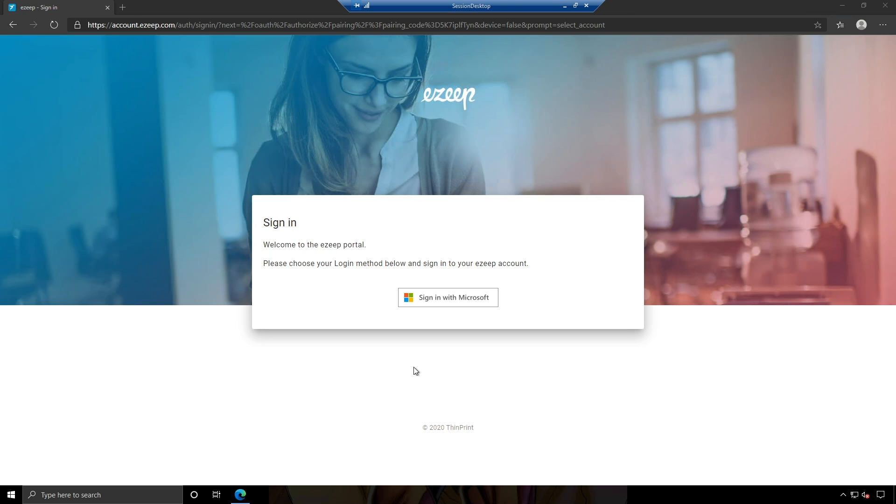
# - Sign in to ezeep with Microsoft from the virtual desktop session and close the browser
pyautogui.click(451, 302)
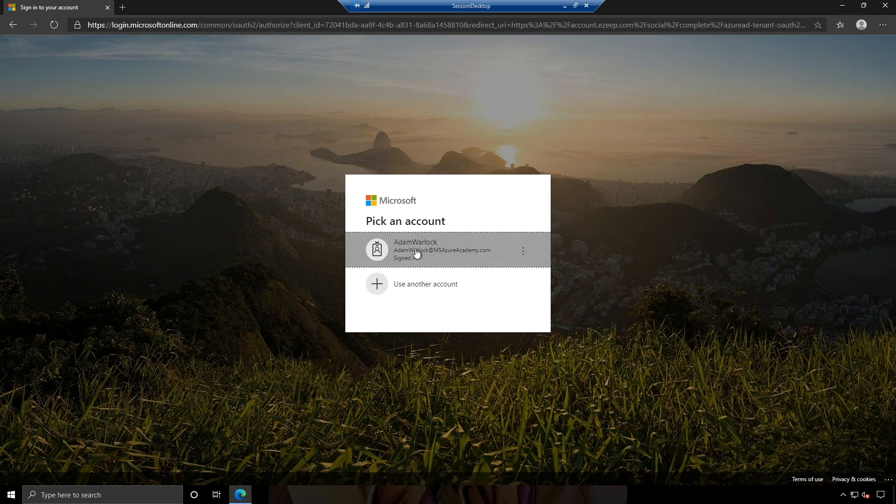
pyautogui.click(415, 250)
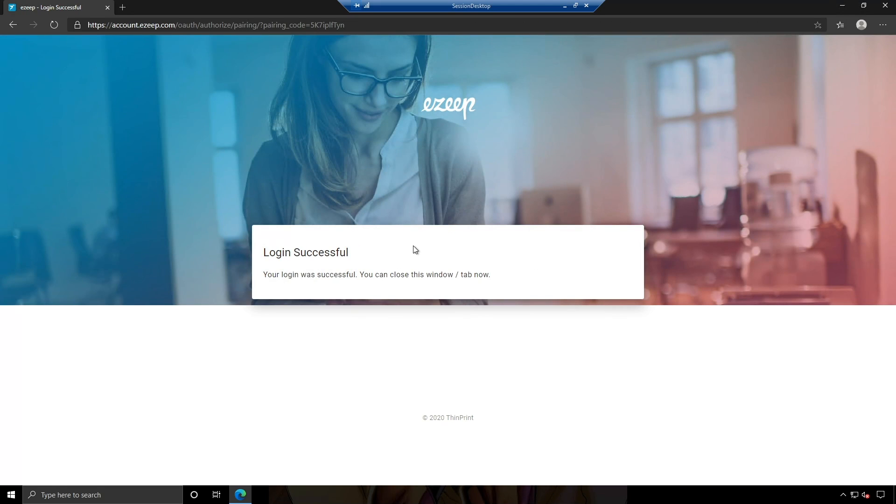
pyautogui.click(885, 4)
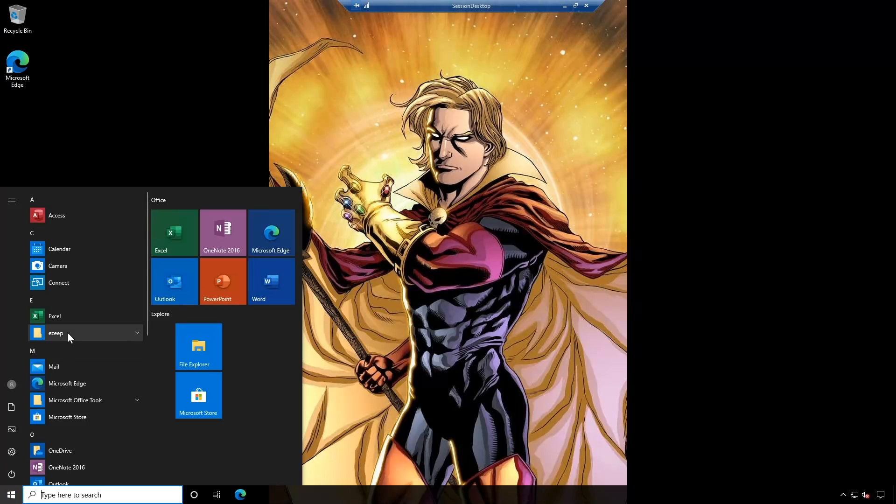
# - Open ezeep Printer Self Service from the Start menu, run Repair Printers, and open its Settings
pyautogui.click(67, 332)
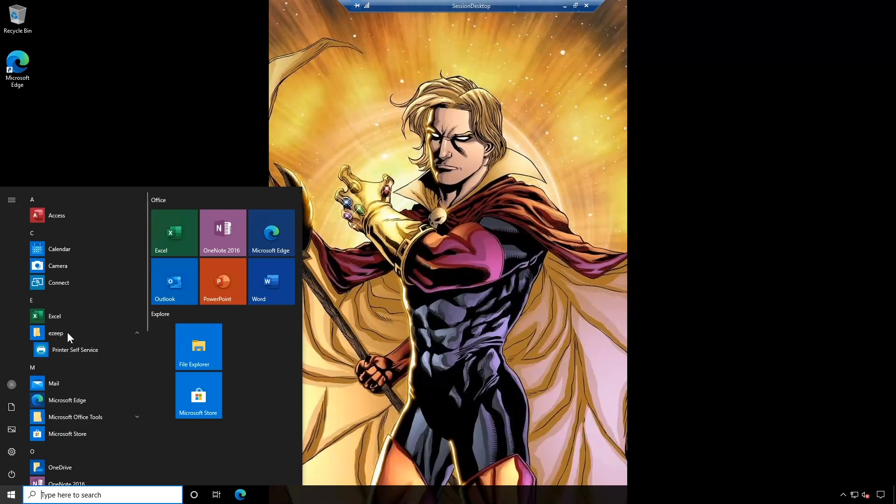
pyautogui.click(96, 353)
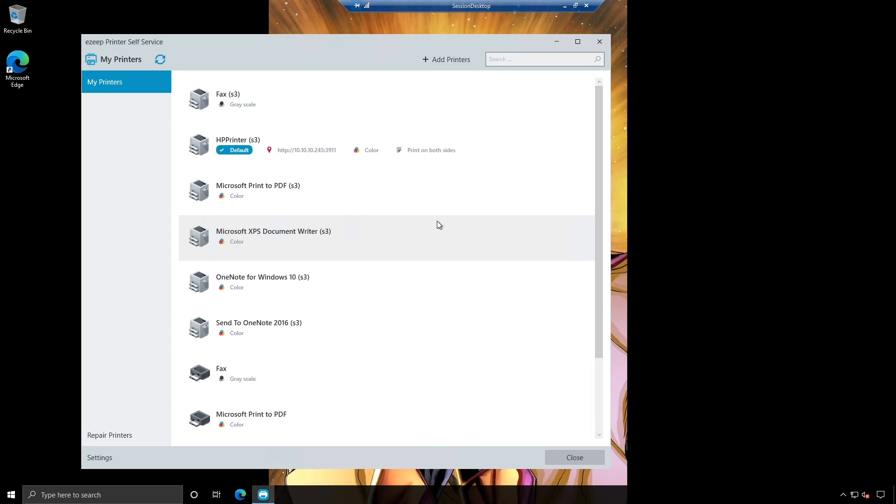
pyautogui.click(116, 432)
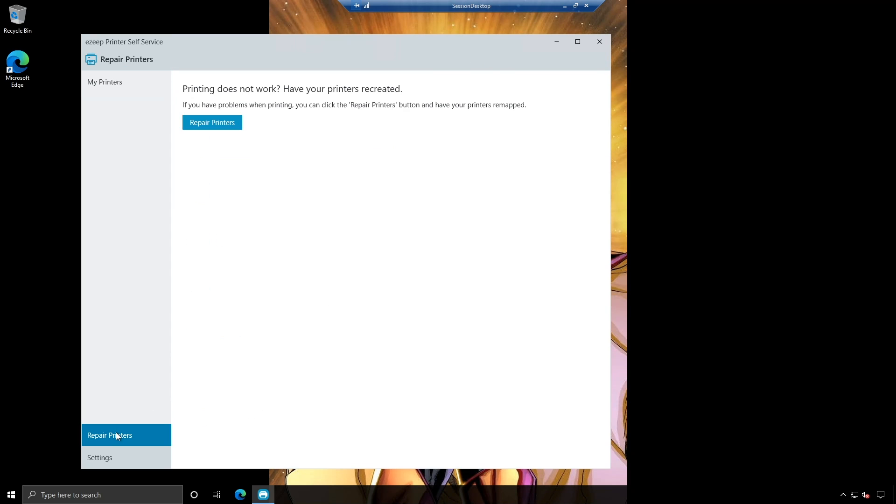
pyautogui.click(215, 126)
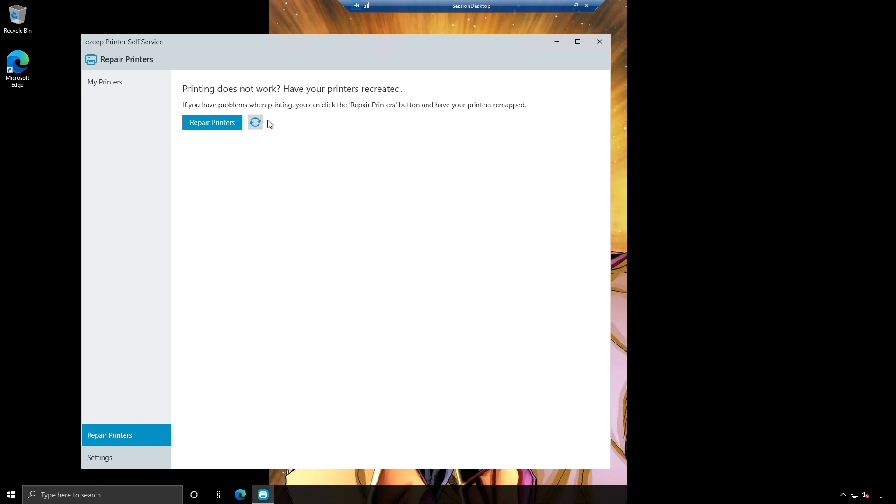
pyautogui.click(100, 457)
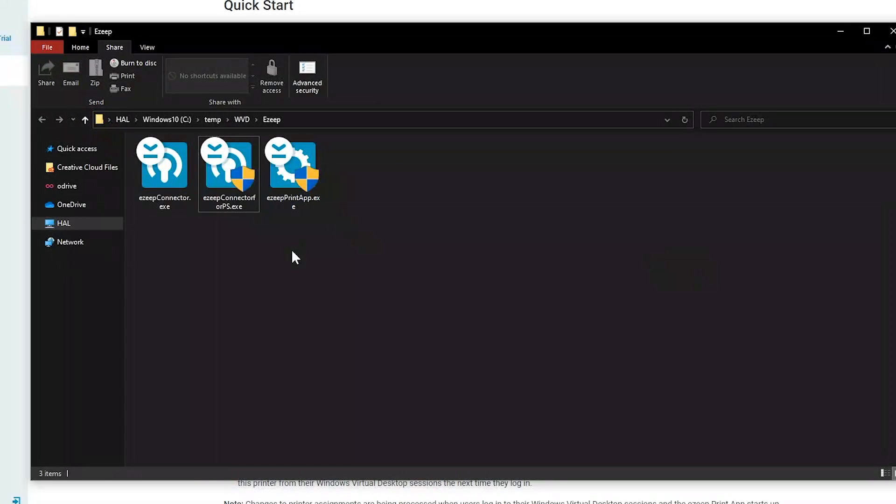
pyautogui.click(242, 187)
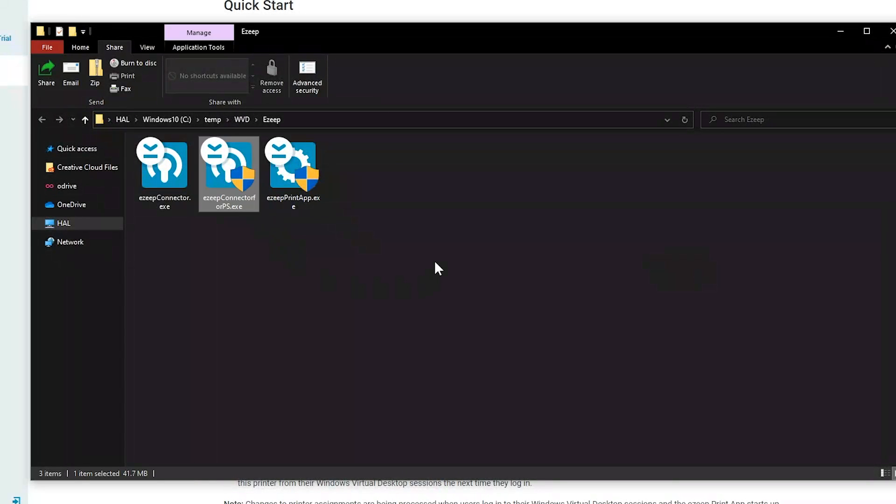
pyautogui.click(213, 46)
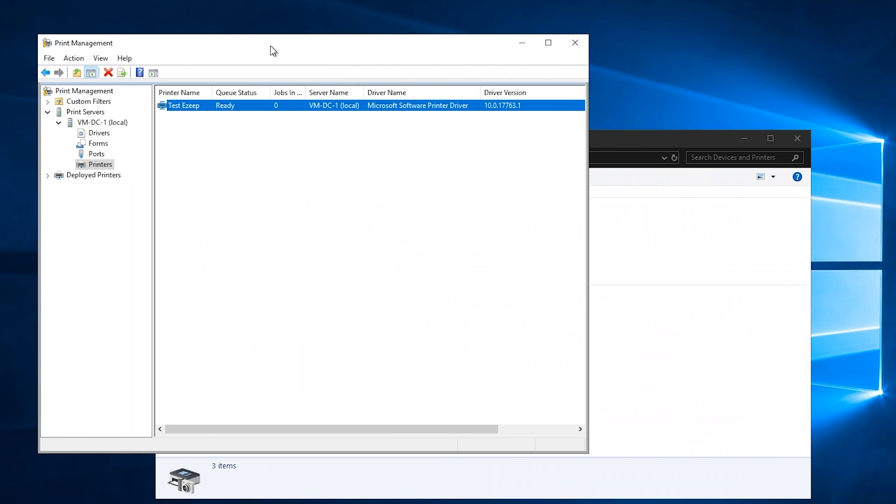
# - Open the Test Ezeep printer's properties in Print Management and inspect its port assignment
pyautogui.rightClick(180, 107)
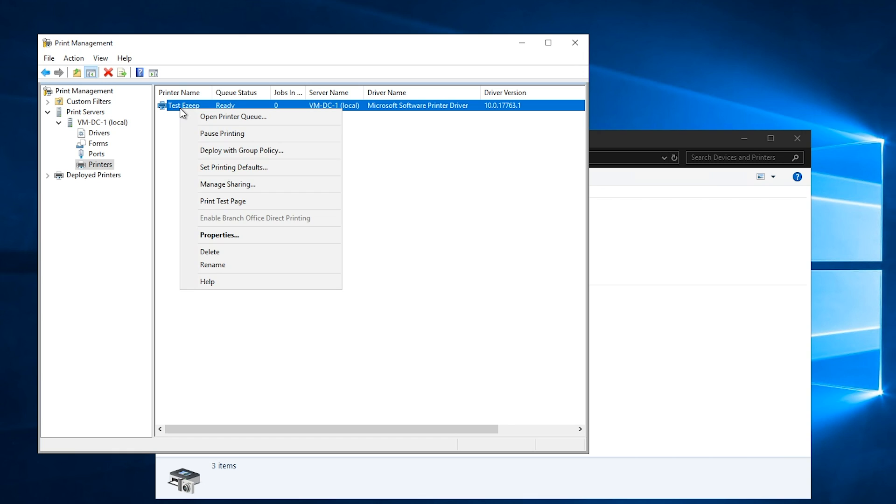
pyautogui.click(223, 235)
pyautogui.click(247, 149)
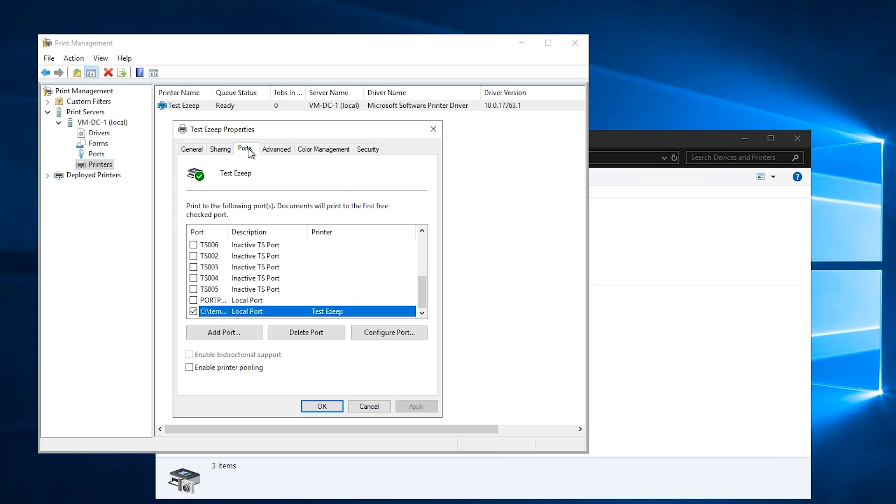
pyautogui.doubleClick(228, 232)
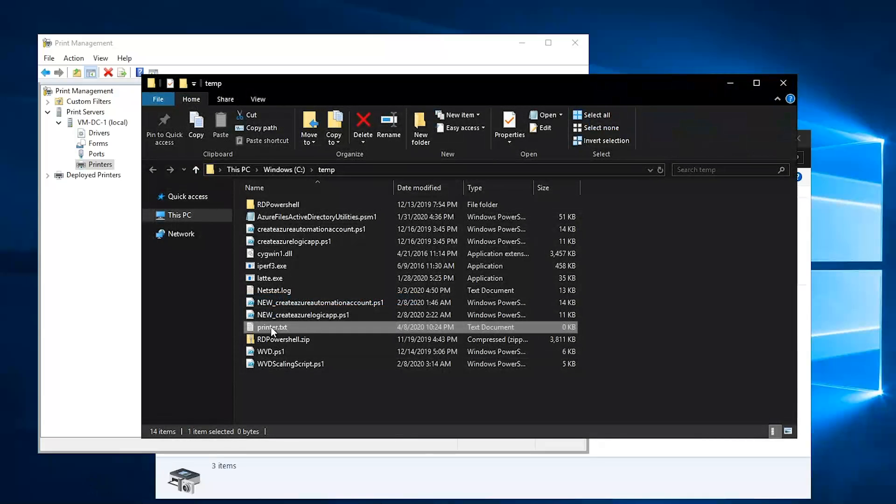
# - Open the Test Ezeep printer's queue from Print Management and pause printing
pyautogui.doubleClick(271, 326)
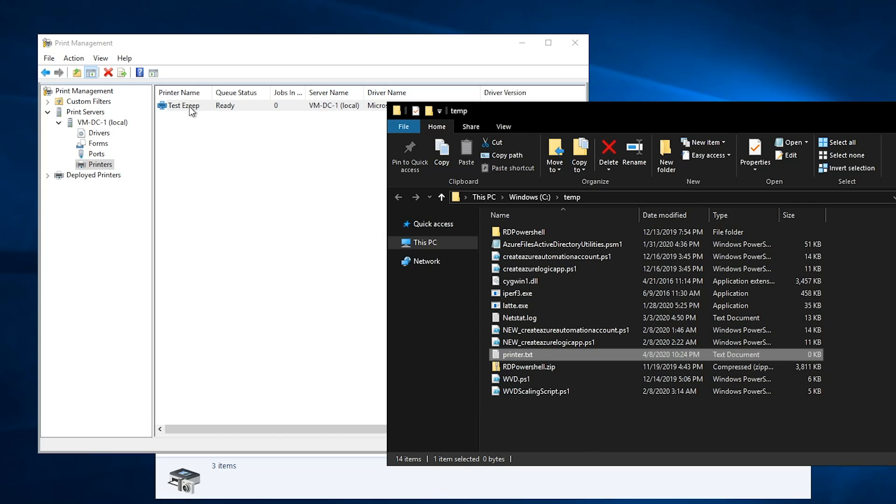
pyautogui.rightClick(189, 107)
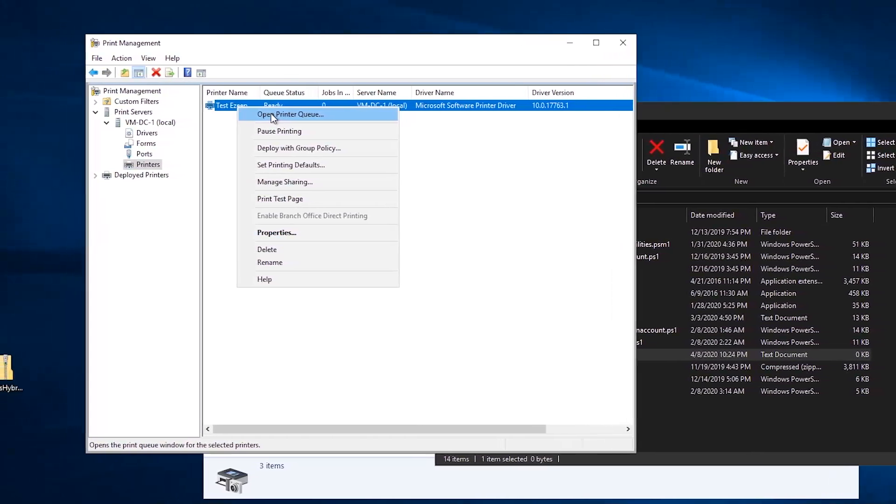
pyautogui.click(269, 113)
pyautogui.click(16, 18)
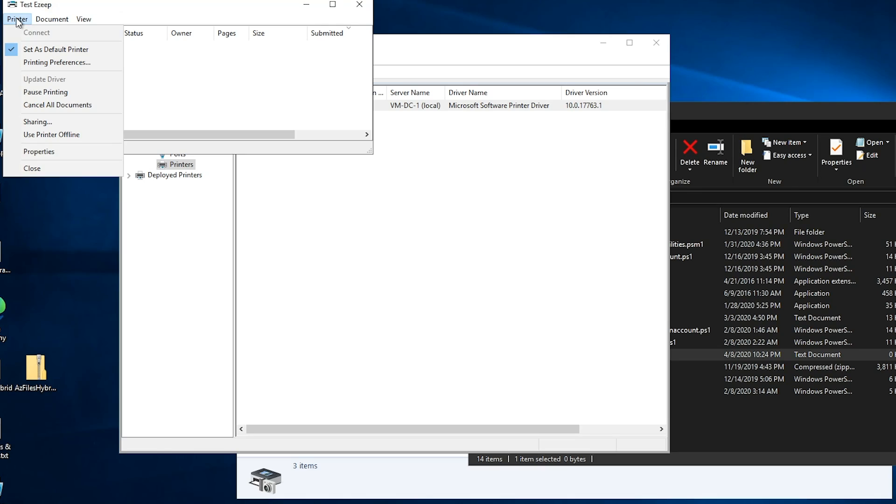
pyautogui.click(32, 92)
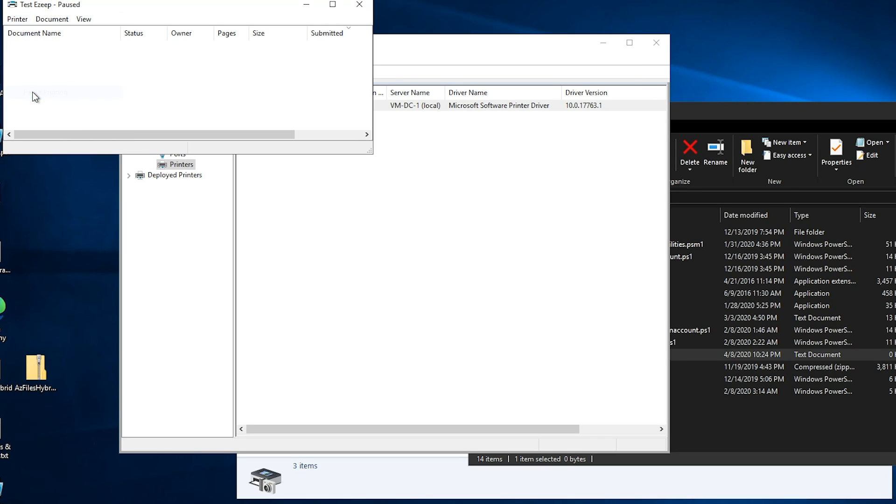
# - Print a test page from the Test Ezeep printer's properties
pyautogui.click(390, 44)
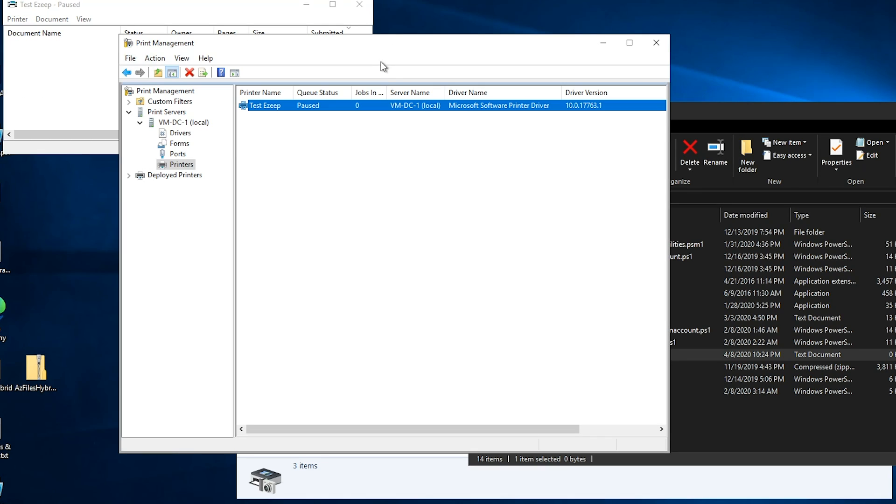
pyautogui.rightClick(267, 110)
pyautogui.click(317, 231)
pyautogui.click(467, 380)
pyautogui.click(600, 270)
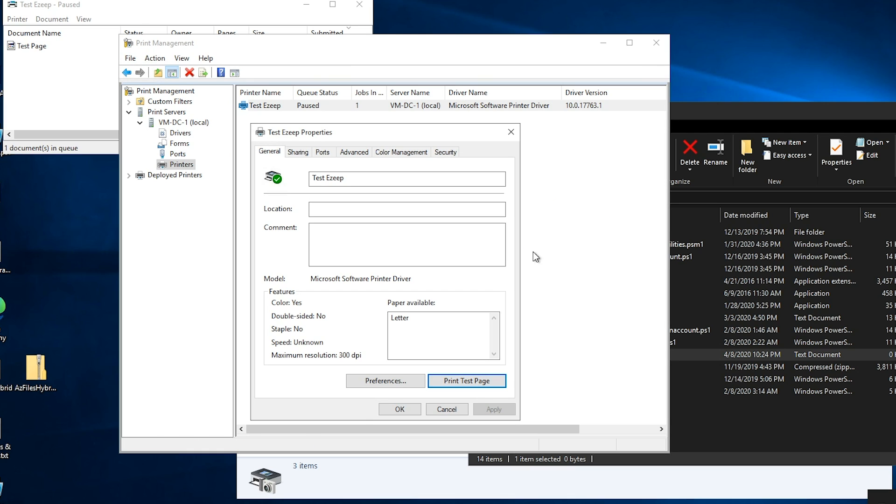
# - Resume printing on the Test Ezeep queue
pyautogui.click(112, 11)
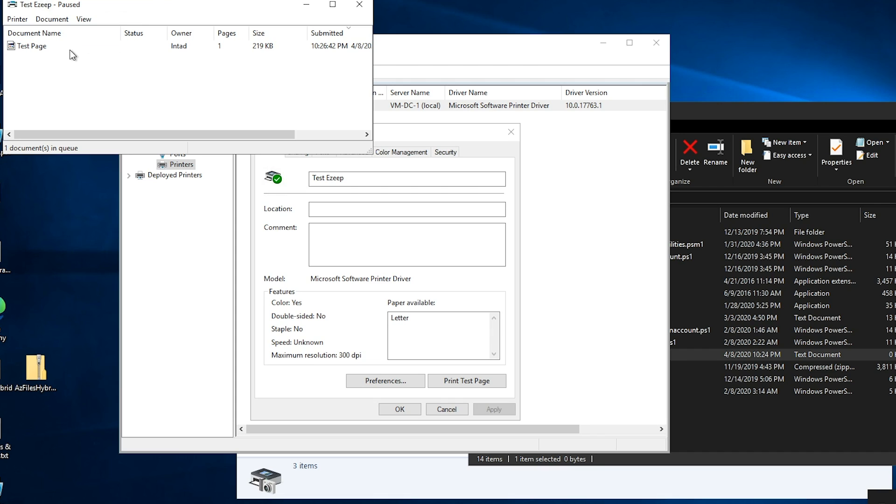
pyautogui.click(18, 18)
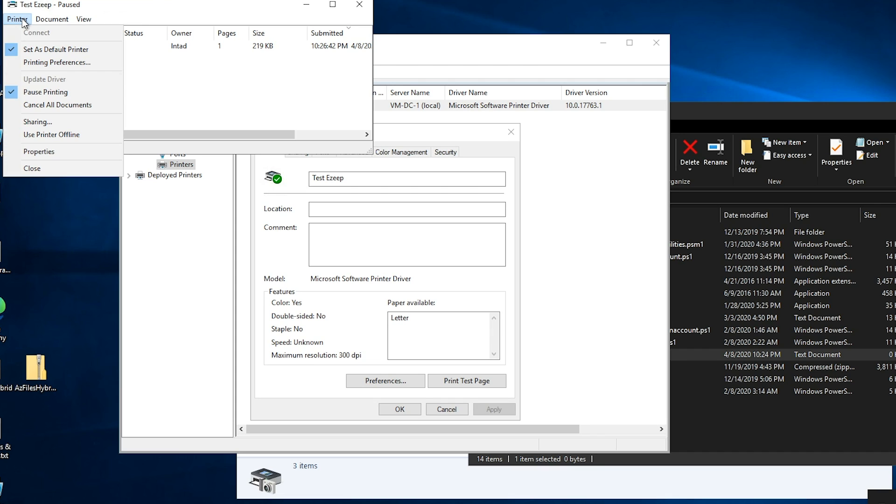
pyautogui.click(20, 94)
# - Open printer.txt from the temp folder in Notepad and delete all its contents
pyautogui.click(674, 334)
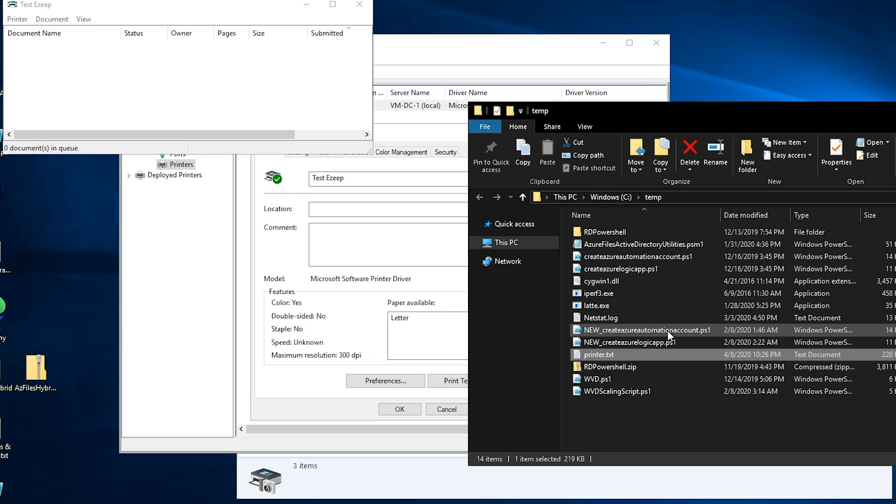
pyautogui.doubleClick(594, 357)
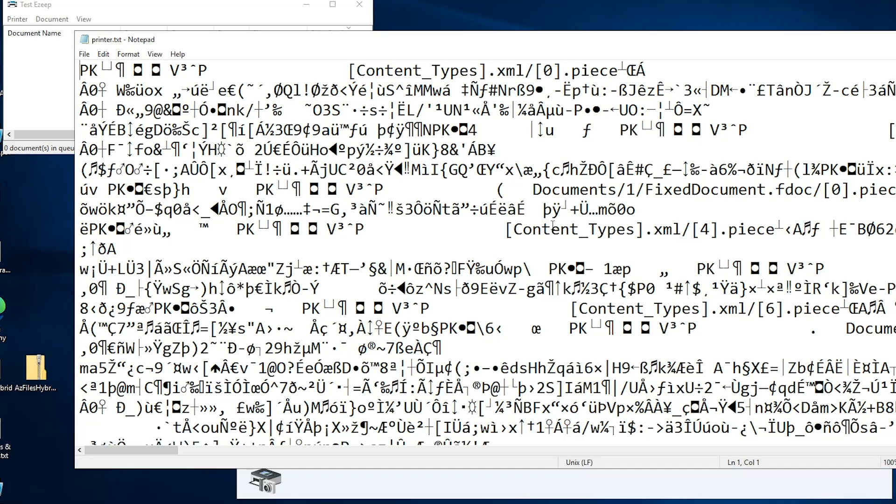
pyautogui.hotkey('ctrl', 'a')
pyautogui.press('Delete')
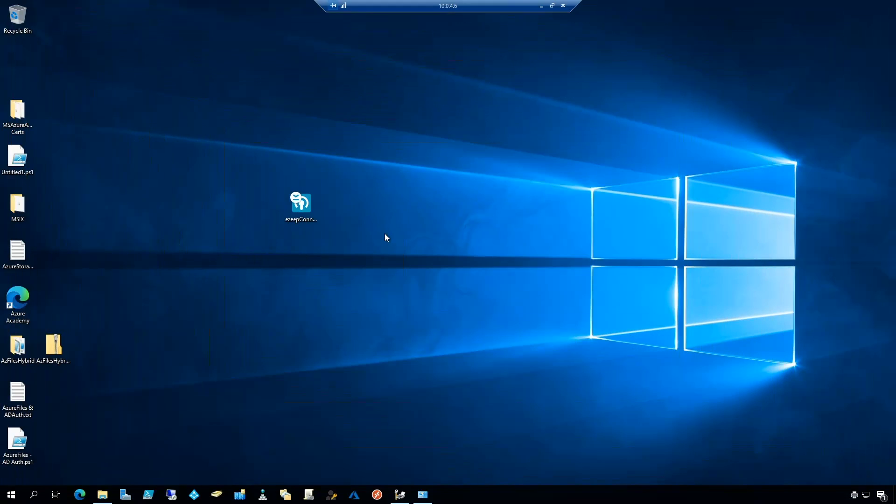
# - Run the ezeep Connector for Print Server installer and proceed through its setup wizard
pyautogui.doubleClick(305, 205)
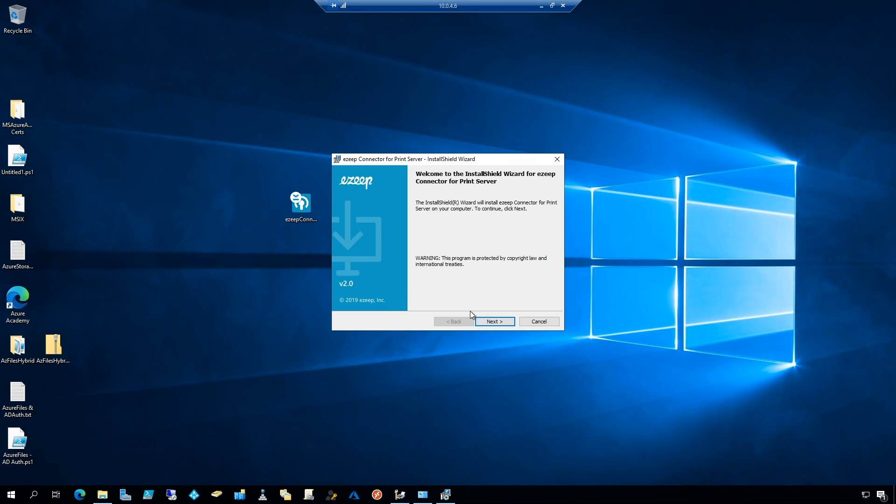
pyautogui.click(494, 322)
pyautogui.click(425, 289)
pyautogui.click(494, 321)
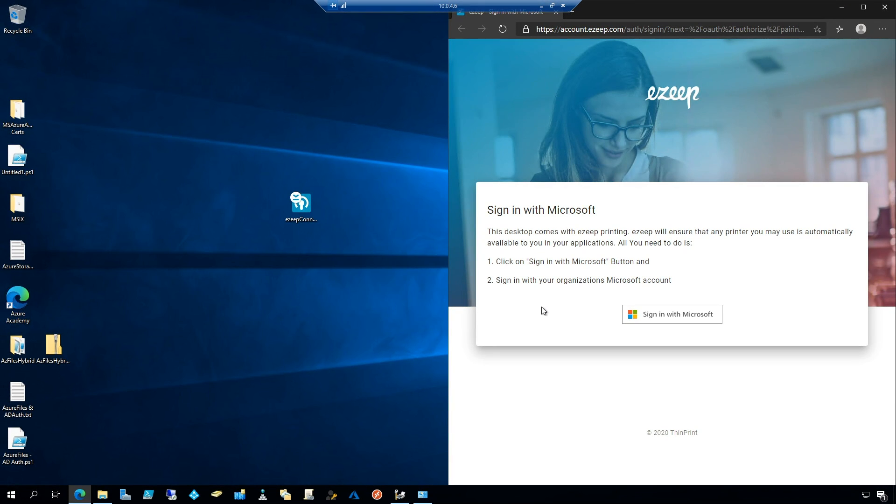
# - Sign in to ezeep with Microsoft, choosing the organization account, and close the browser
pyautogui.click(665, 314)
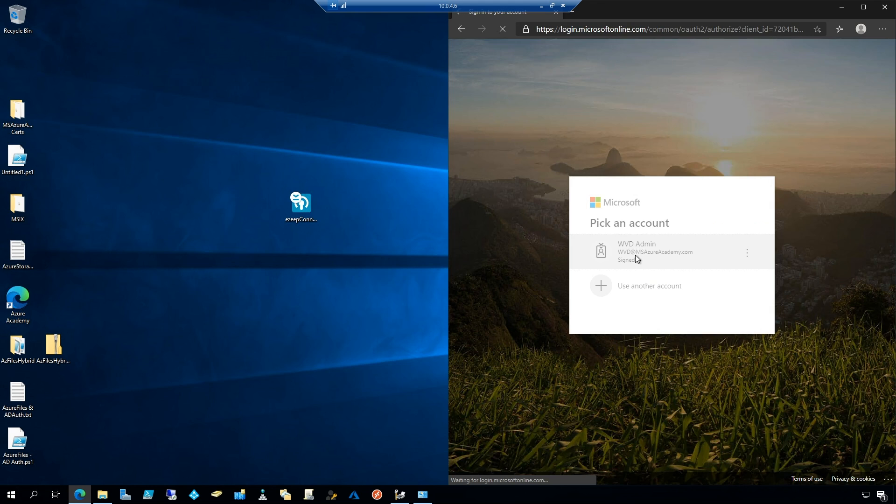
pyautogui.click(634, 255)
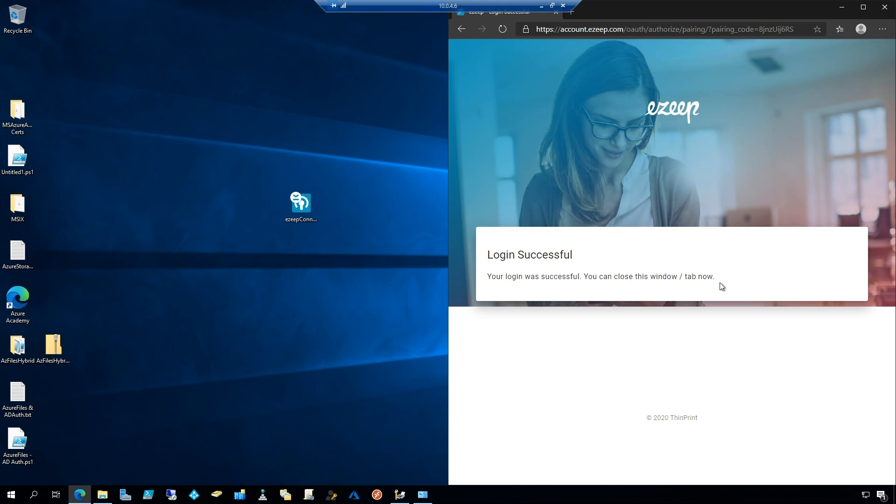
pyautogui.click(884, 7)
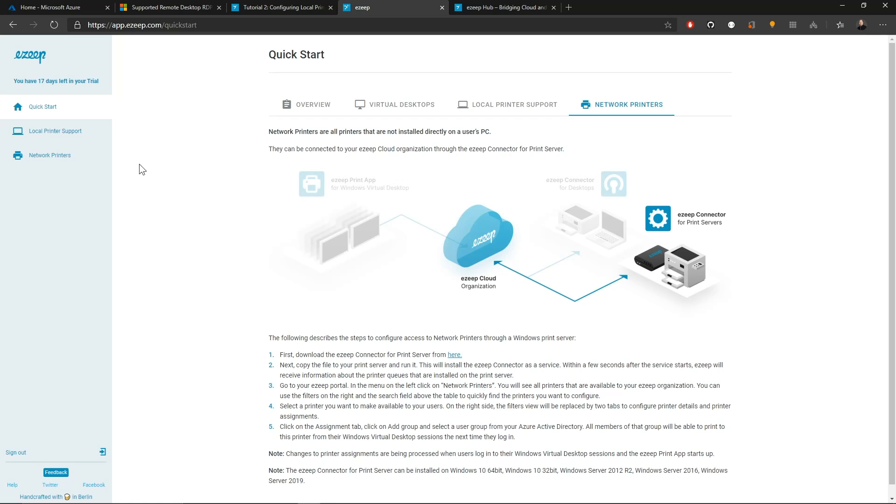
# - Open Network Printers in the ezeep portal and set the Test Ezeep printer's location to Azure
pyautogui.click(41, 159)
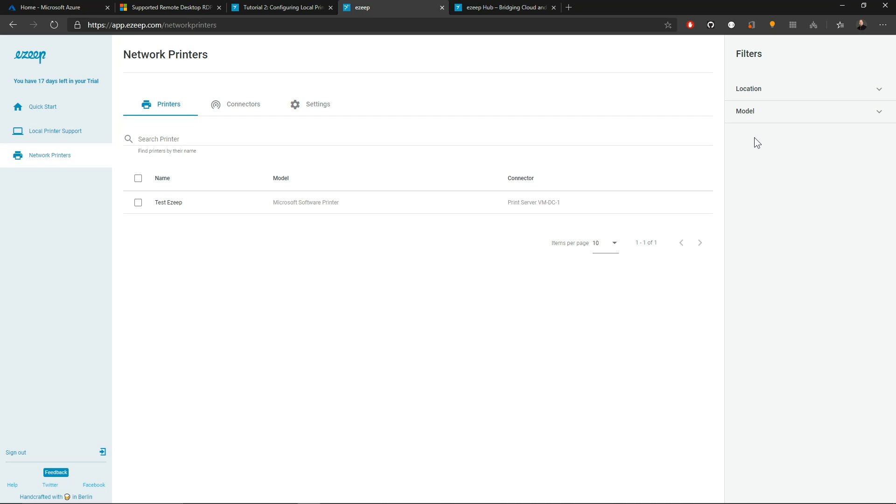
pyautogui.click(874, 113)
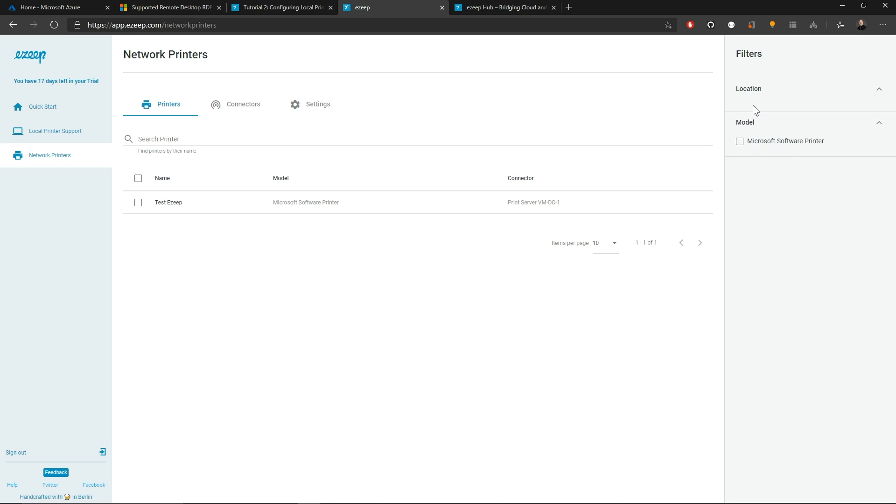
pyautogui.click(138, 204)
pyautogui.click(138, 205)
pyautogui.click(138, 205)
pyautogui.click(765, 138)
pyautogui.write('Azure')
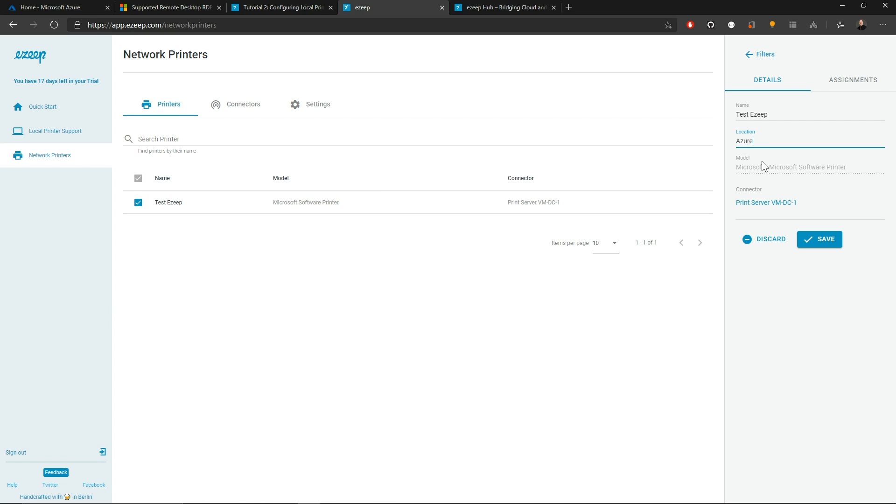
pyautogui.click(819, 238)
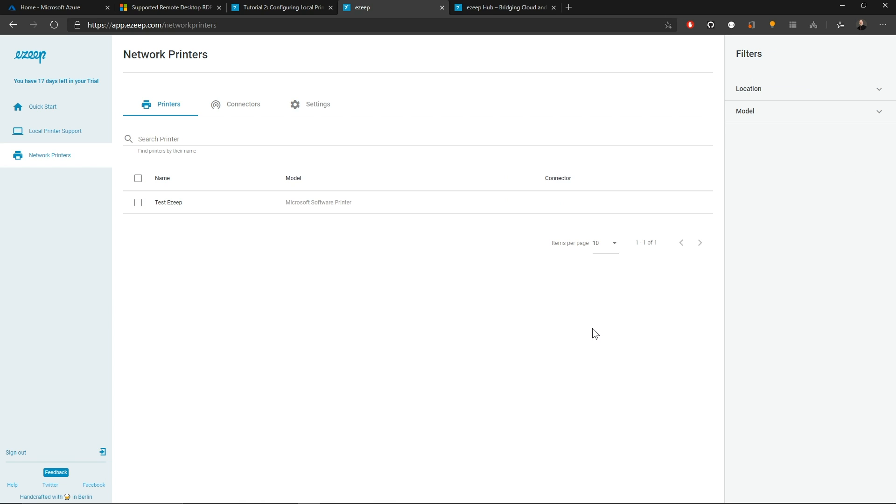
# - Filter the network printer list by the Azure location
pyautogui.click(877, 111)
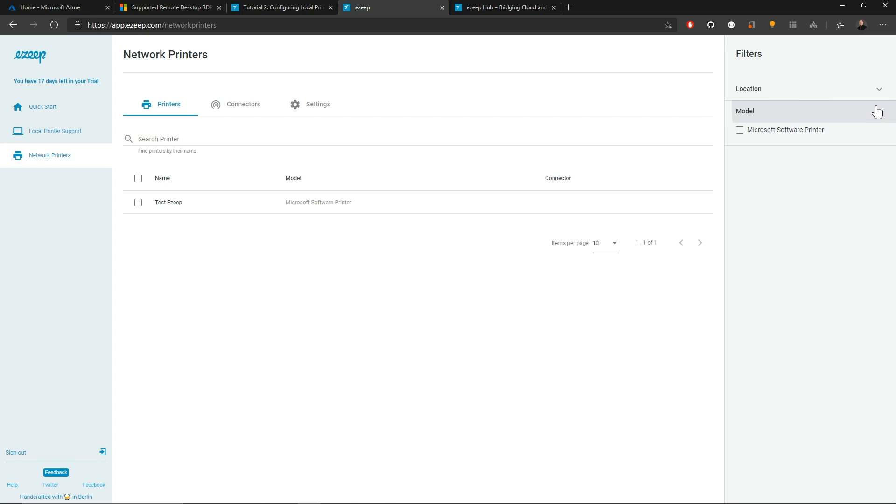
pyautogui.click(879, 90)
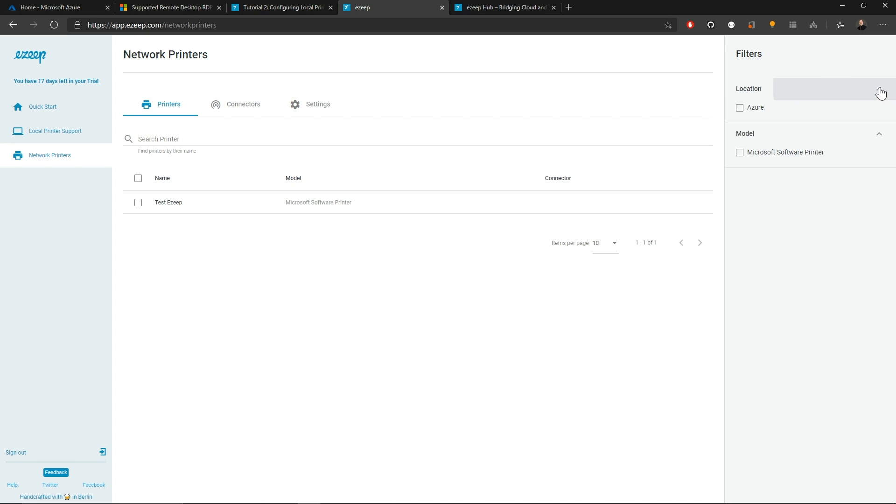
pyautogui.click(740, 108)
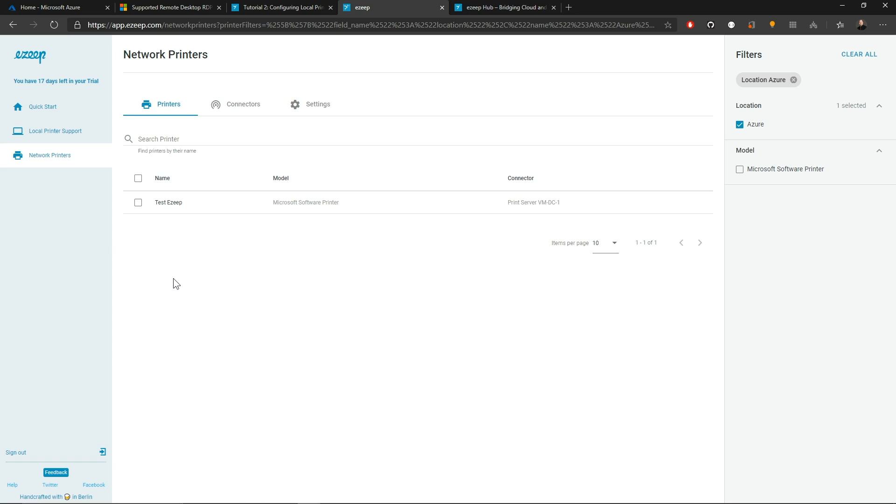
# - Assign the WVDUsers group to the Test Ezeep network printer
pyautogui.click(138, 203)
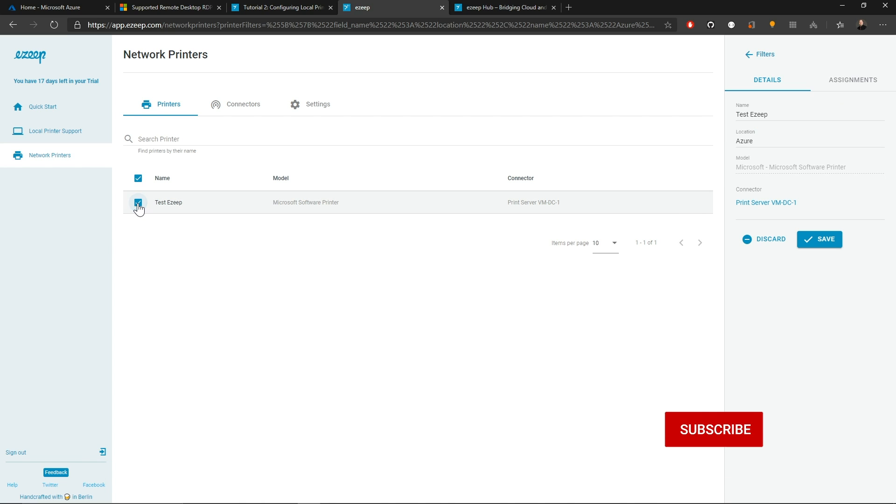
pyautogui.click(863, 83)
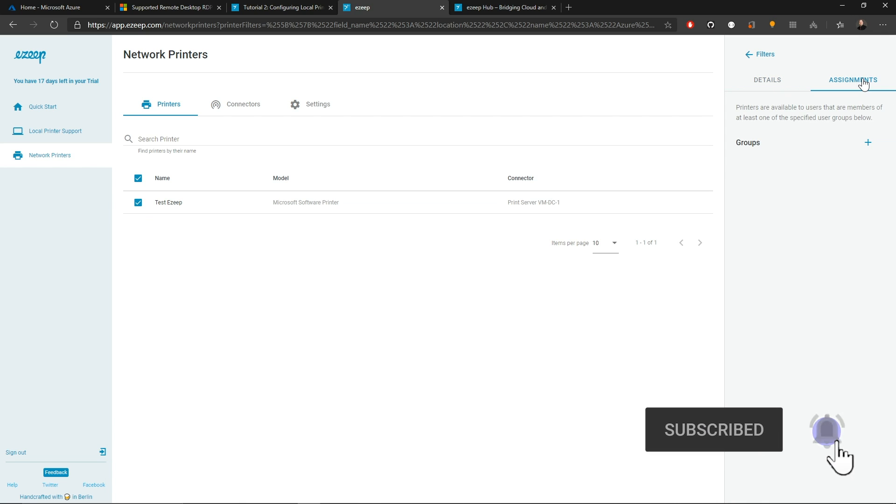
pyautogui.click(868, 142)
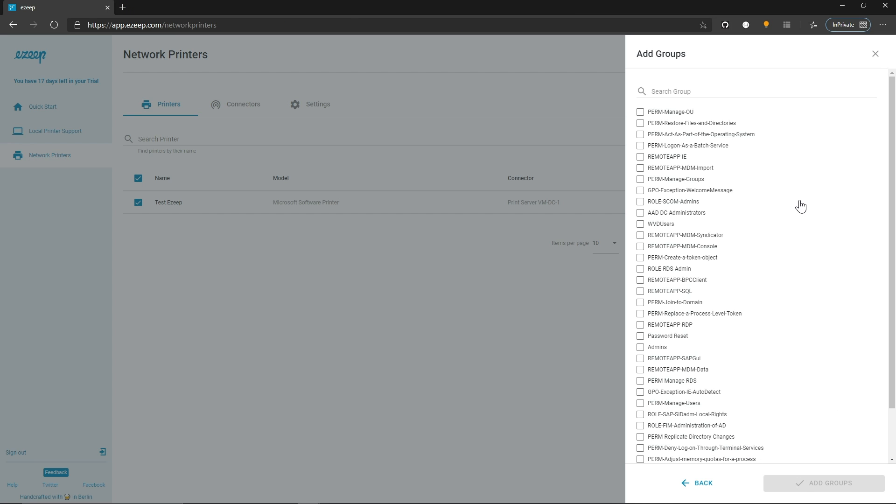
pyautogui.click(640, 225)
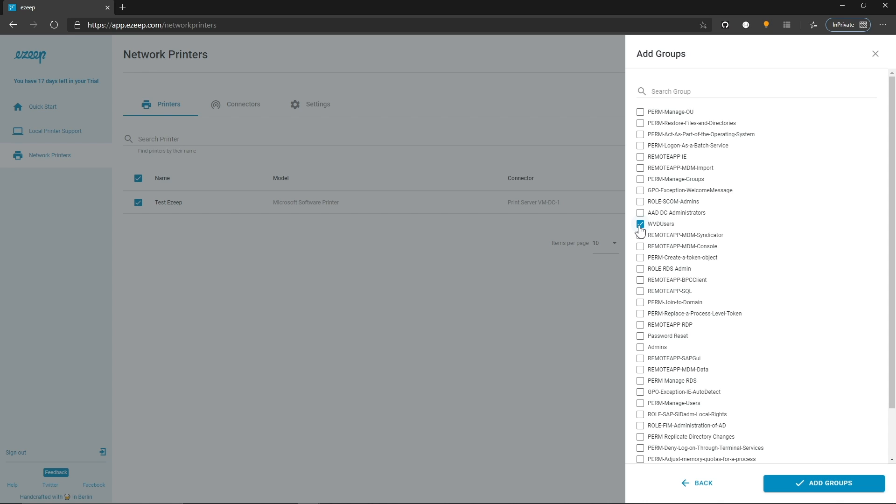
pyautogui.click(827, 486)
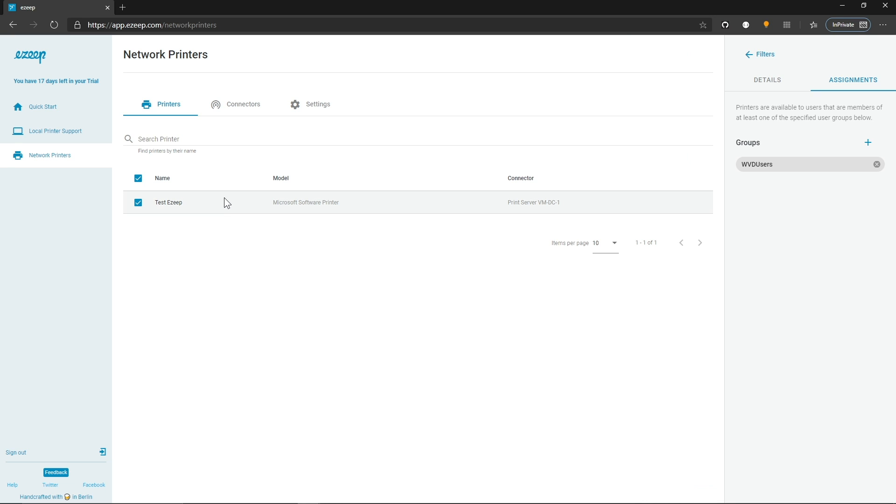
# - Inspect the Print Server VM-DC-1 connector details and the network printers settings
pyautogui.click(240, 112)
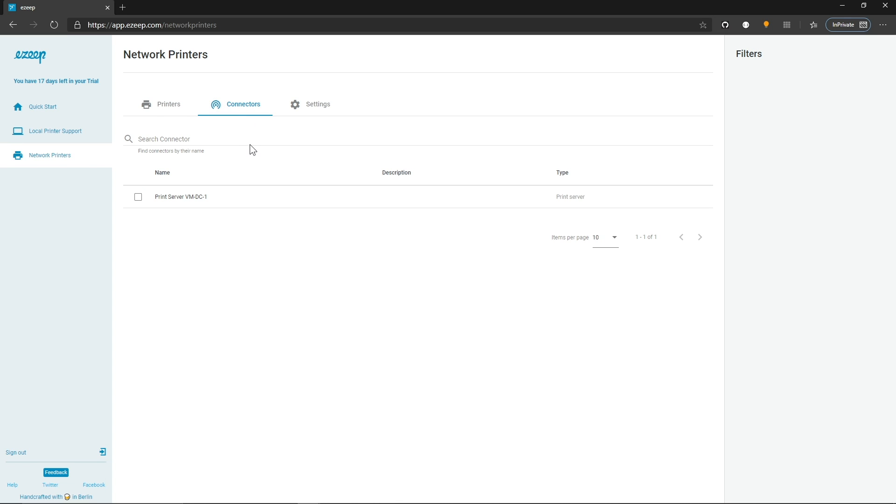
pyautogui.click(138, 197)
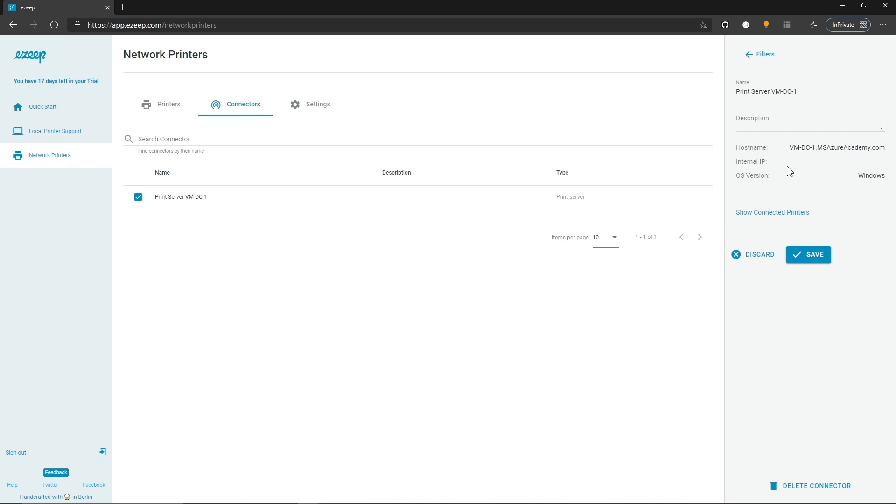
pyautogui.click(310, 106)
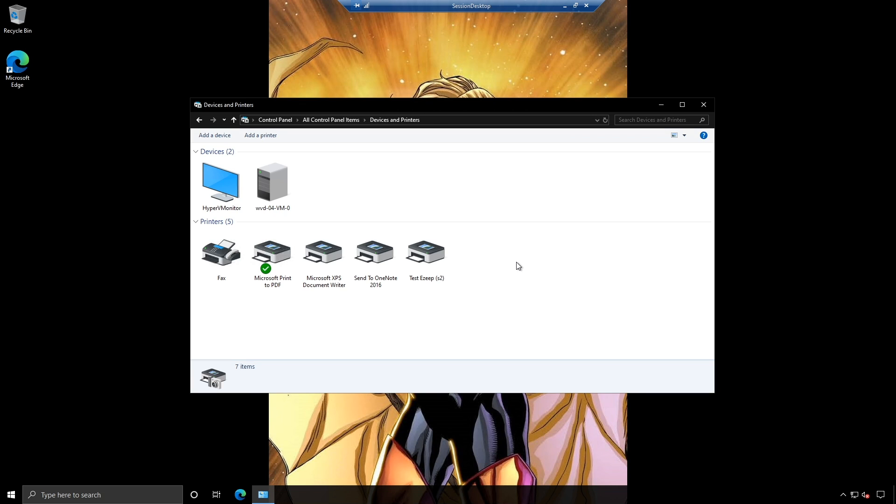
# - Disable Local Printer Support for everyone in the ezeep portal
pyautogui.click(439, 256)
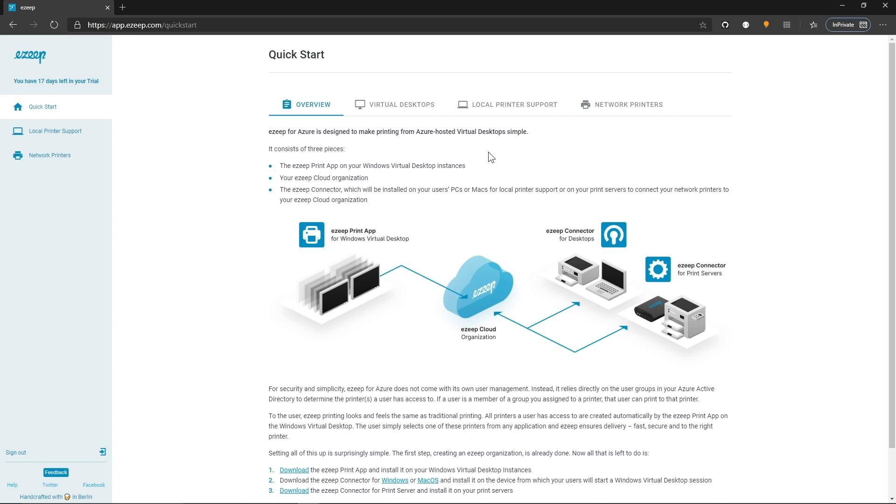
pyautogui.click(55, 131)
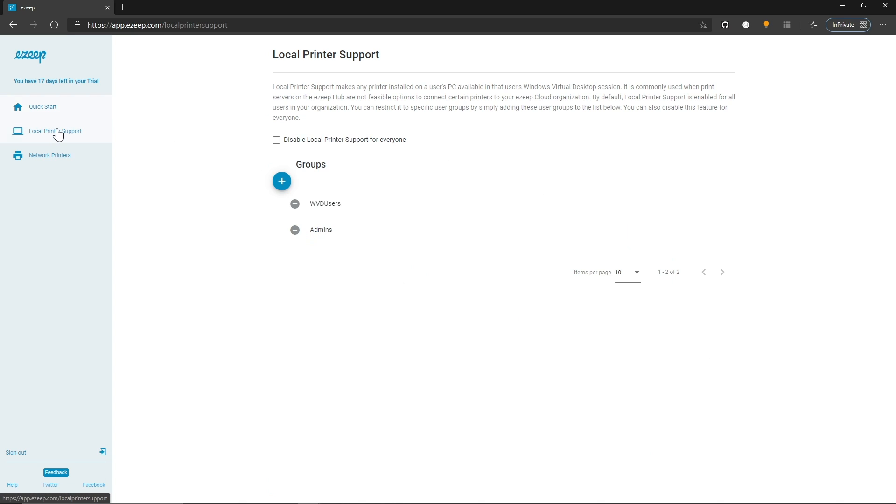
pyautogui.click(278, 144)
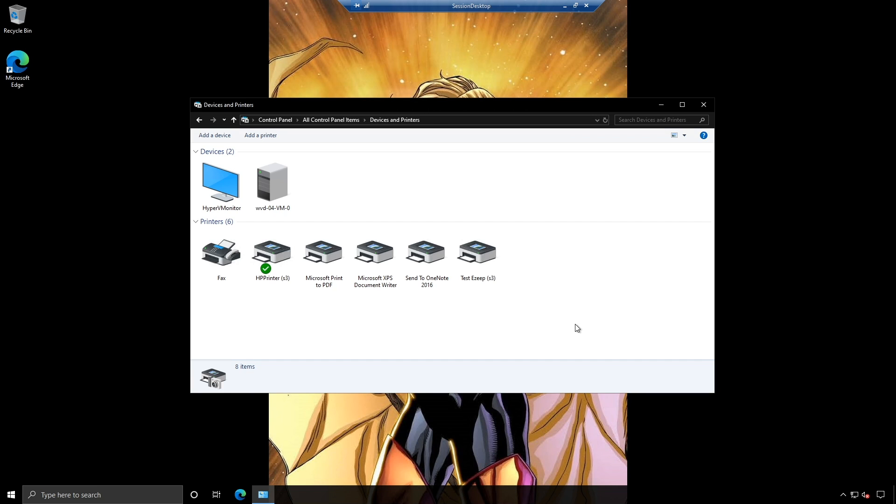
# - Open the Test Ezeep (s3) printer in the session, then pause printing on the print server's Test Ezeep queue
pyautogui.doubleClick(490, 263)
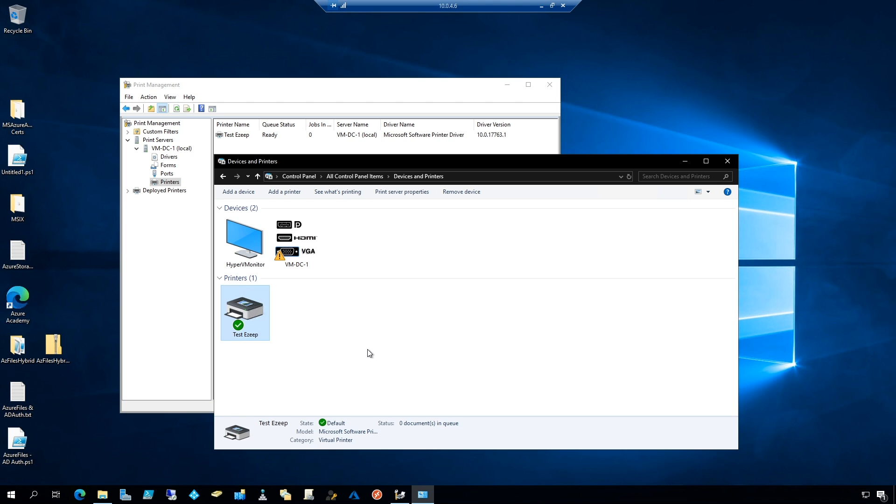
pyautogui.rightClick(256, 318)
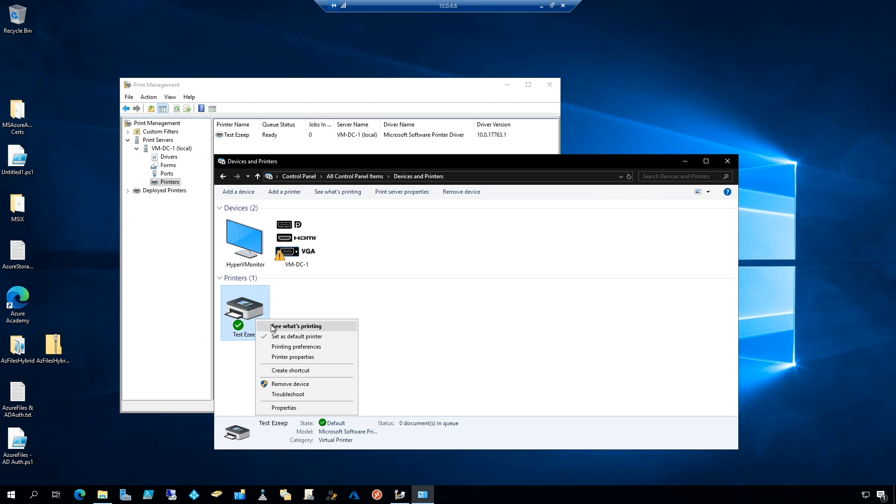
pyautogui.click(271, 325)
pyautogui.click(39, 66)
pyautogui.click(60, 124)
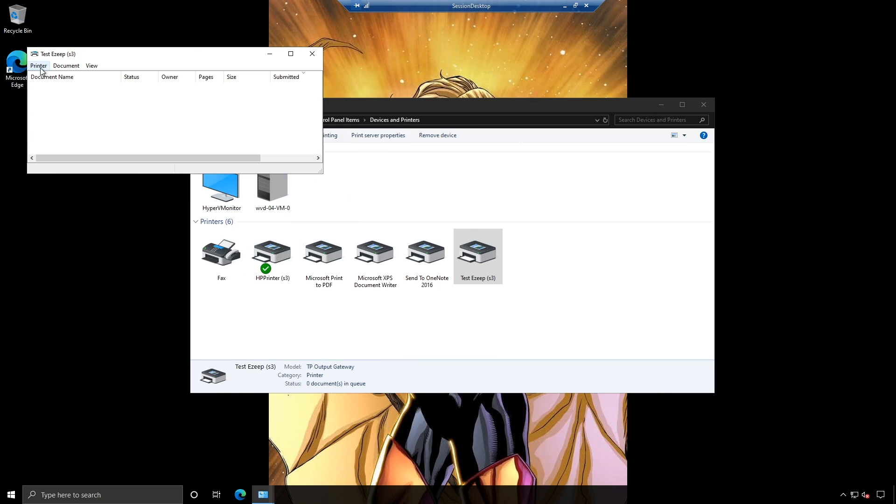
# - Open the Test Ezeep (s3) printer properties, view Device Setup, and print a test page
pyautogui.click(39, 65)
pyautogui.click(56, 171)
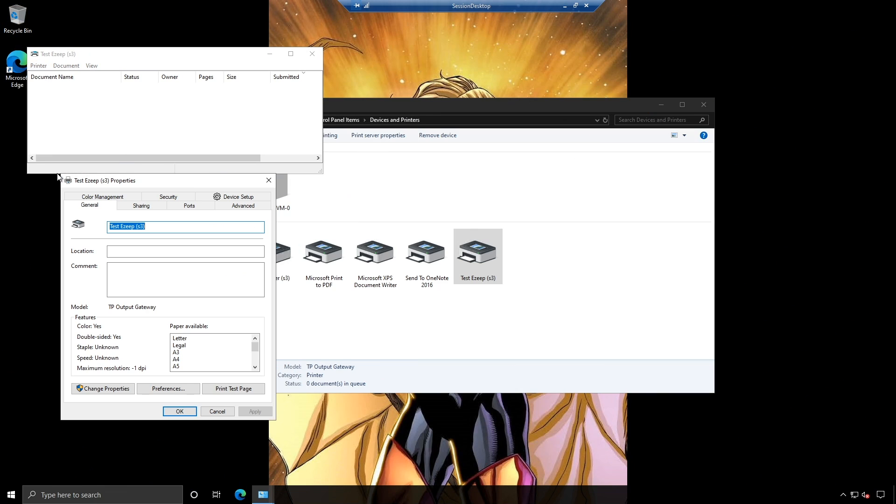
pyautogui.click(228, 209)
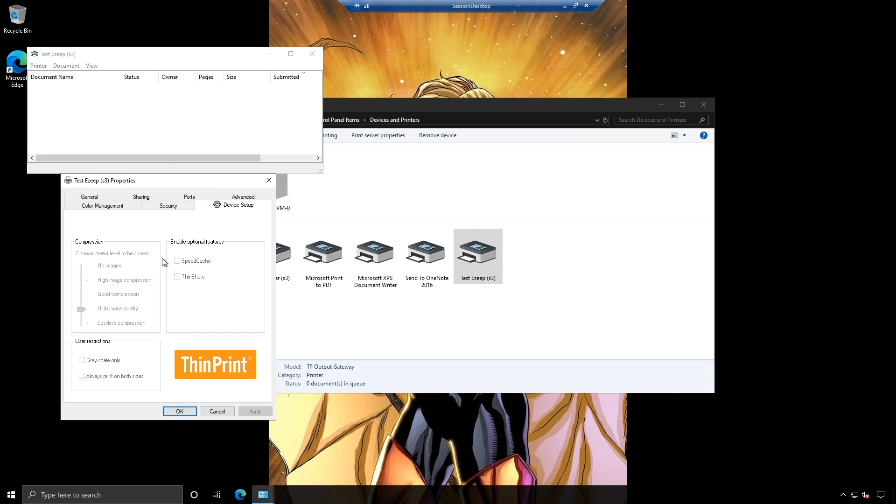
pyautogui.click(90, 198)
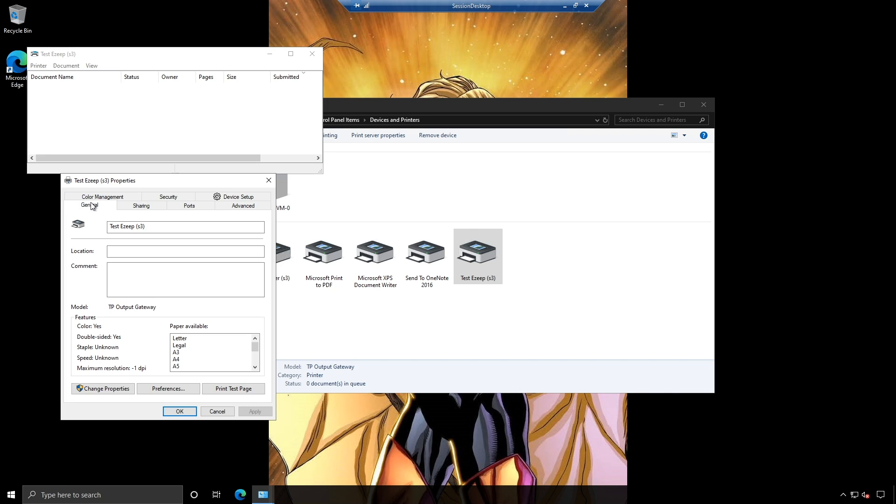
pyautogui.click(235, 390)
pyautogui.click(513, 272)
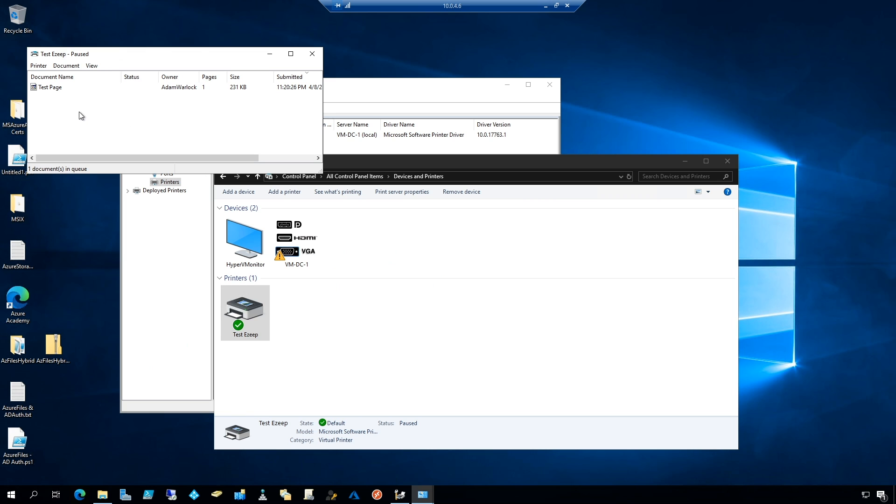
# - Resume printing on the print server's Test Ezeep queue and open printer.txt in the C:\temp folder
pyautogui.click(39, 65)
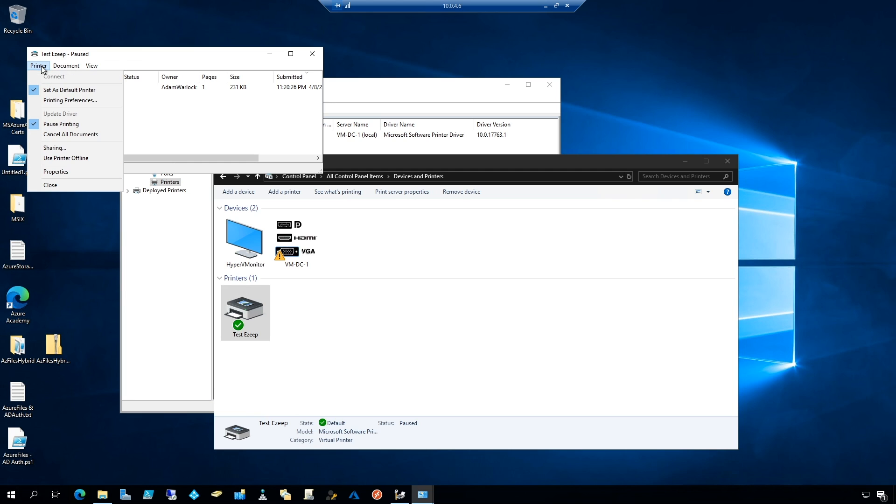
pyautogui.click(51, 125)
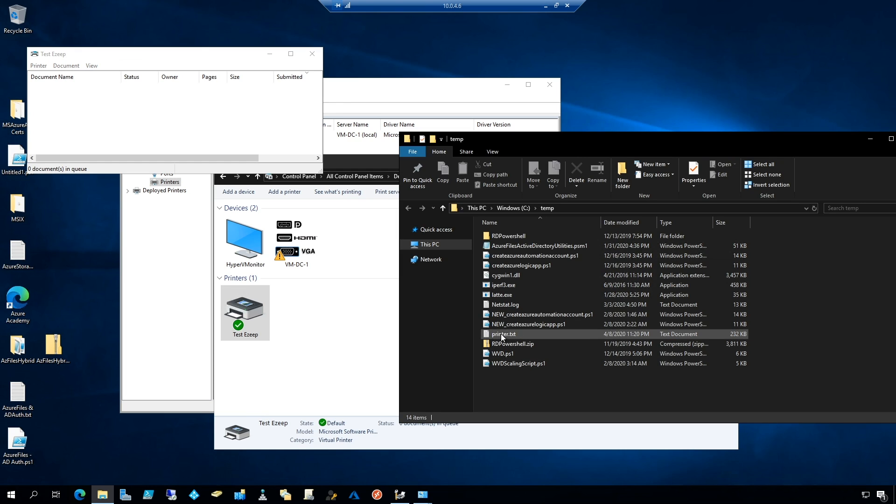
pyautogui.doubleClick(500, 334)
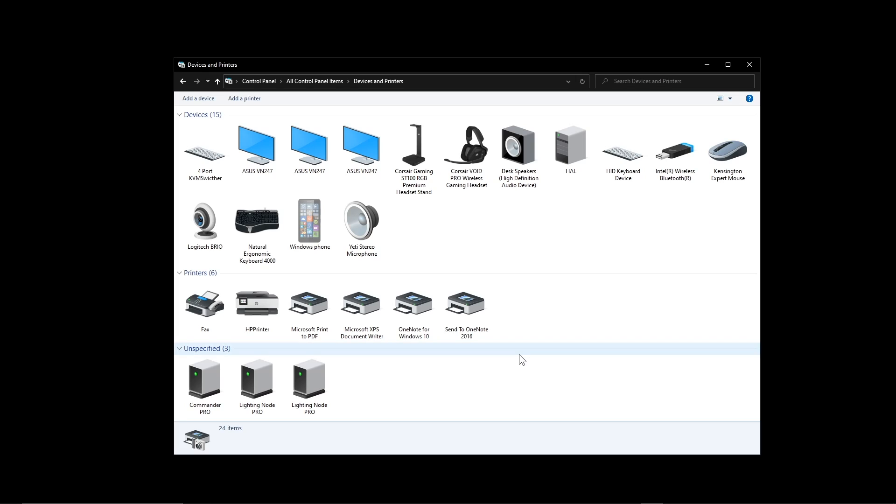
# - Open the local HPPrinter's print queue and pause printing
pyautogui.click(254, 309)
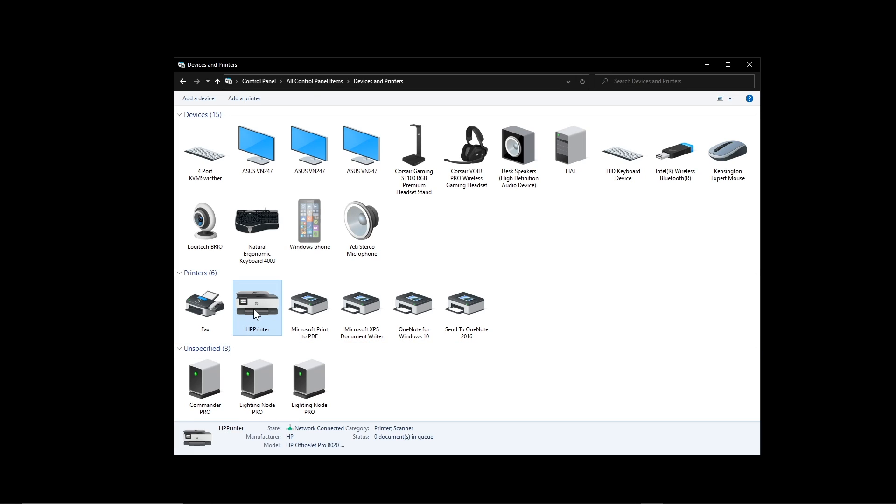
pyautogui.doubleClick(254, 309)
pyautogui.click(395, 188)
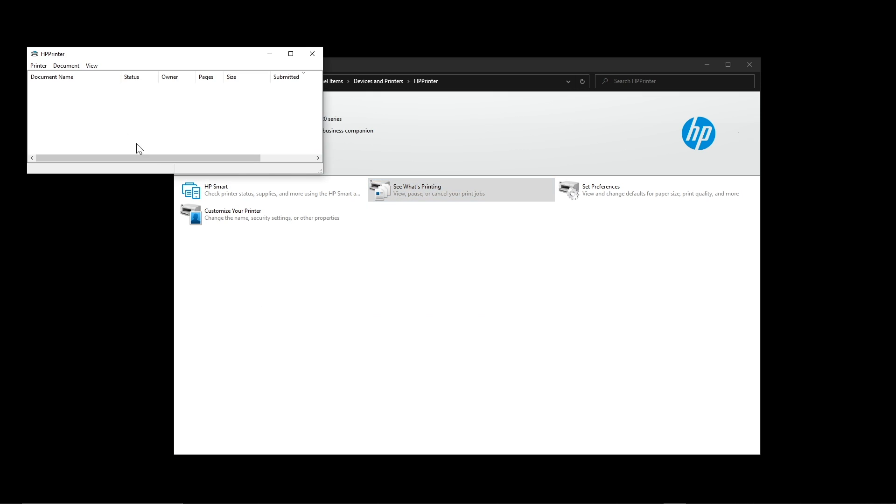
pyautogui.click(37, 65)
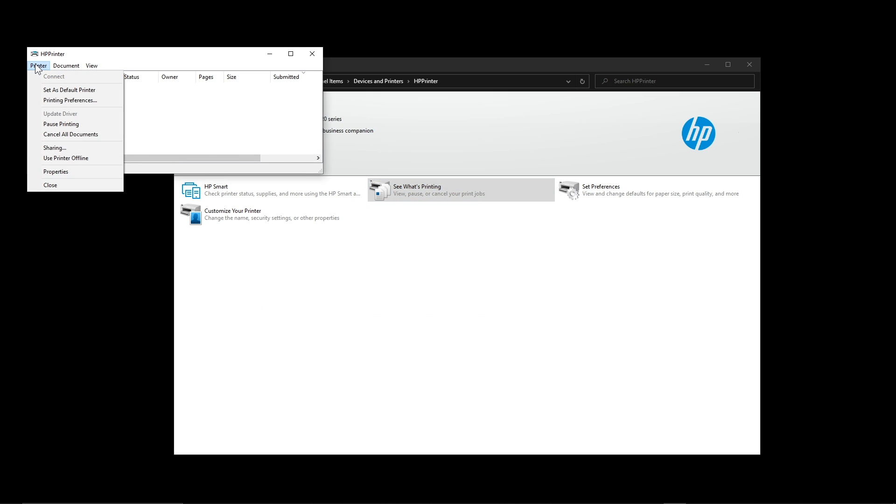
pyautogui.click(53, 125)
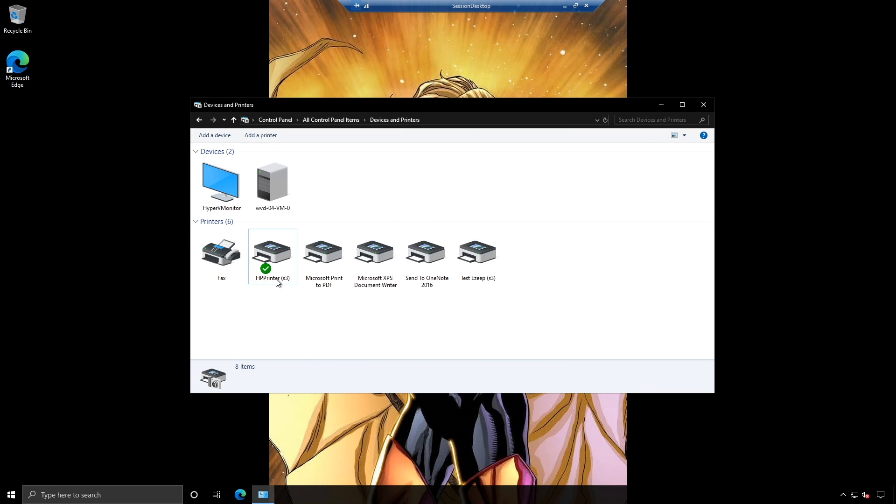
# - Open the HPPrinter (s3) queue in the session and inspect its properties, including the Device Setup tab
pyautogui.rightClick(270, 266)
pyautogui.moveTo(299, 275)
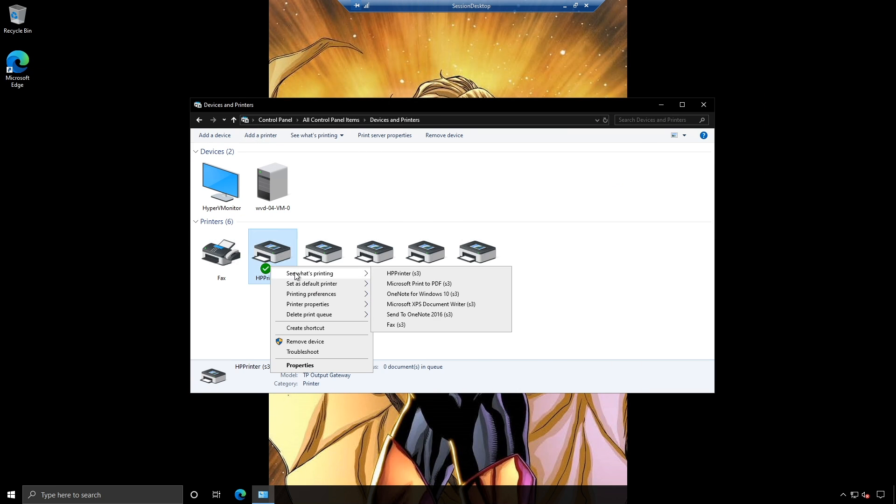
pyautogui.click(423, 274)
pyautogui.click(39, 66)
pyautogui.click(63, 172)
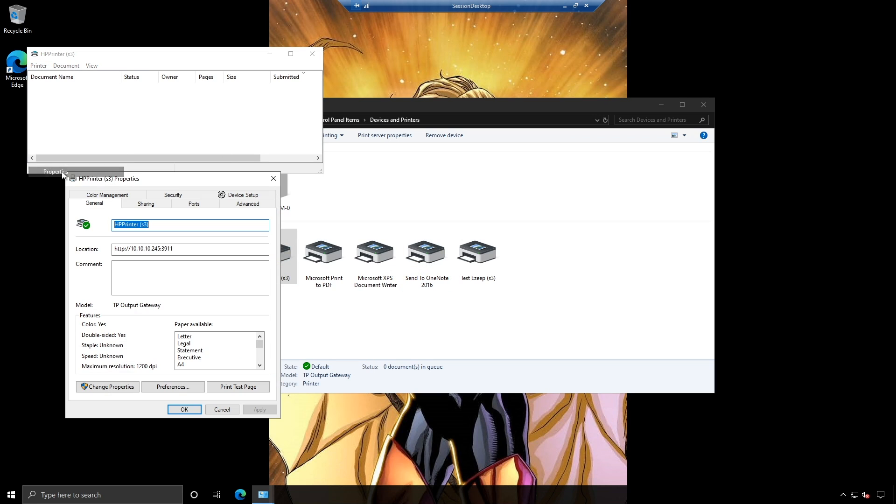
pyautogui.click(216, 194)
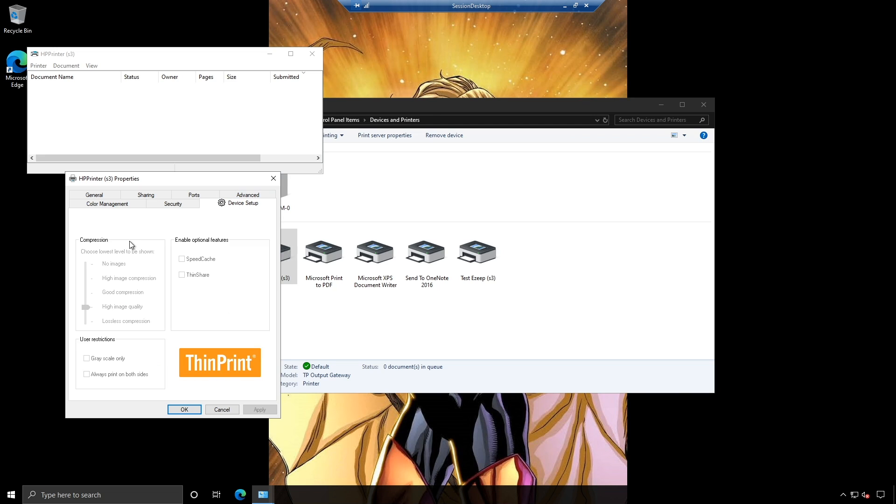
pyautogui.click(103, 195)
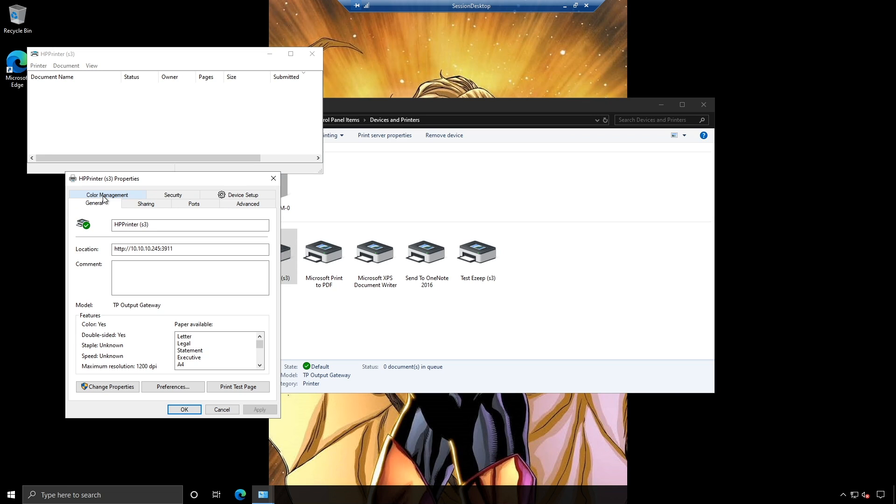
pyautogui.click(240, 194)
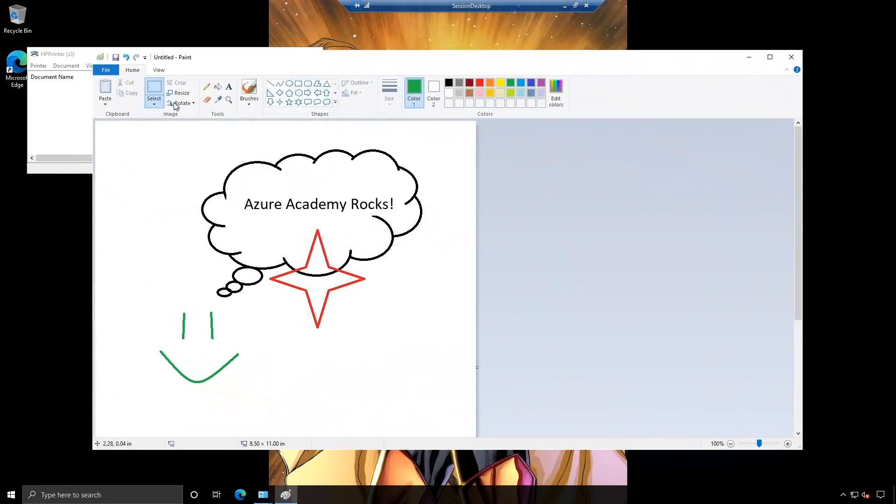
# - Print the Paint drawing to HPPrinter (s3)
pyautogui.click(106, 70)
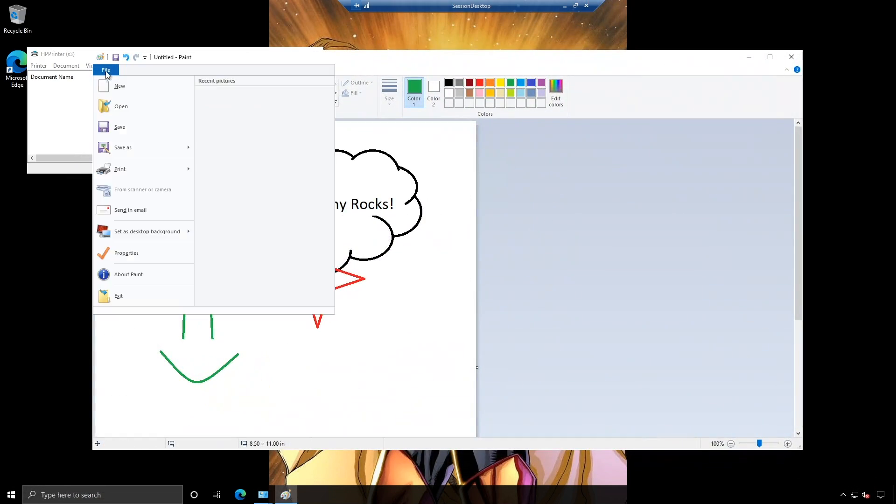
pyautogui.click(120, 169)
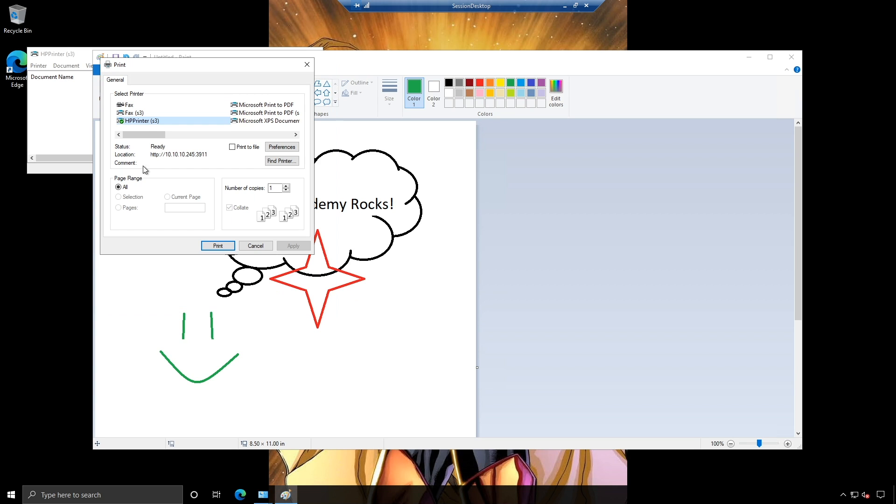
pyautogui.click(218, 245)
# - Resume printing on the local HPPrinter queue to release the job
pyautogui.click(77, 94)
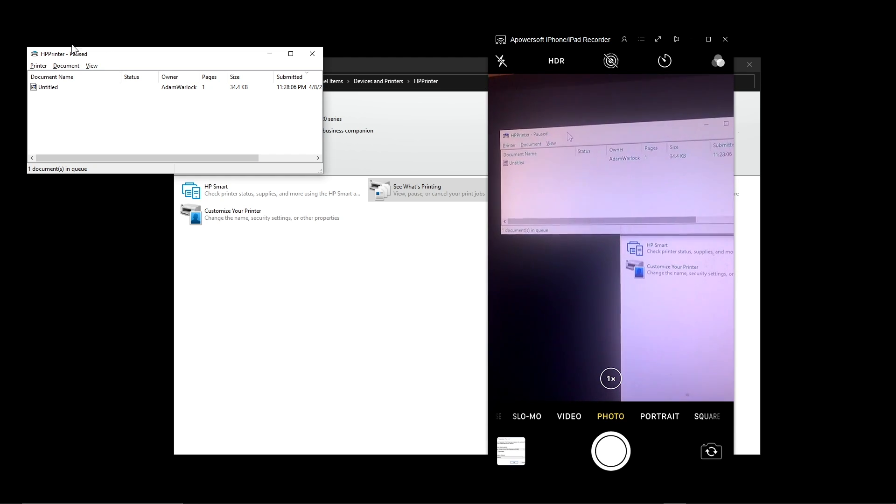
pyautogui.click(38, 65)
pyautogui.click(46, 124)
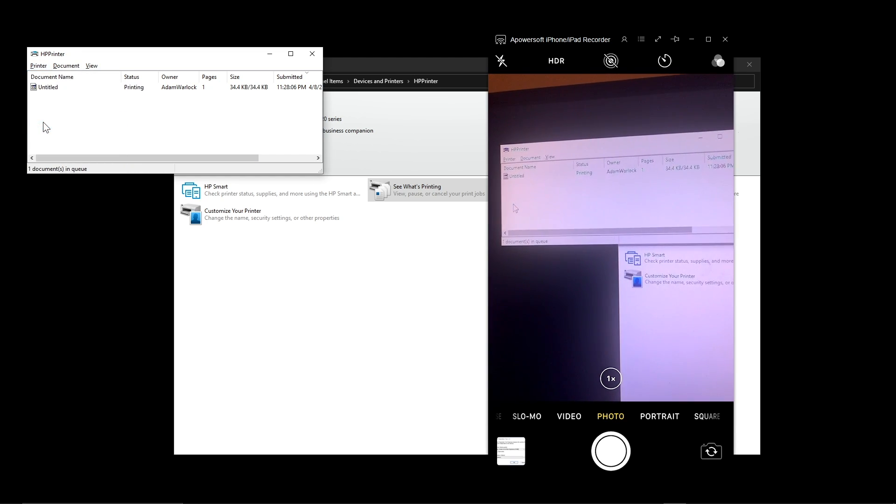